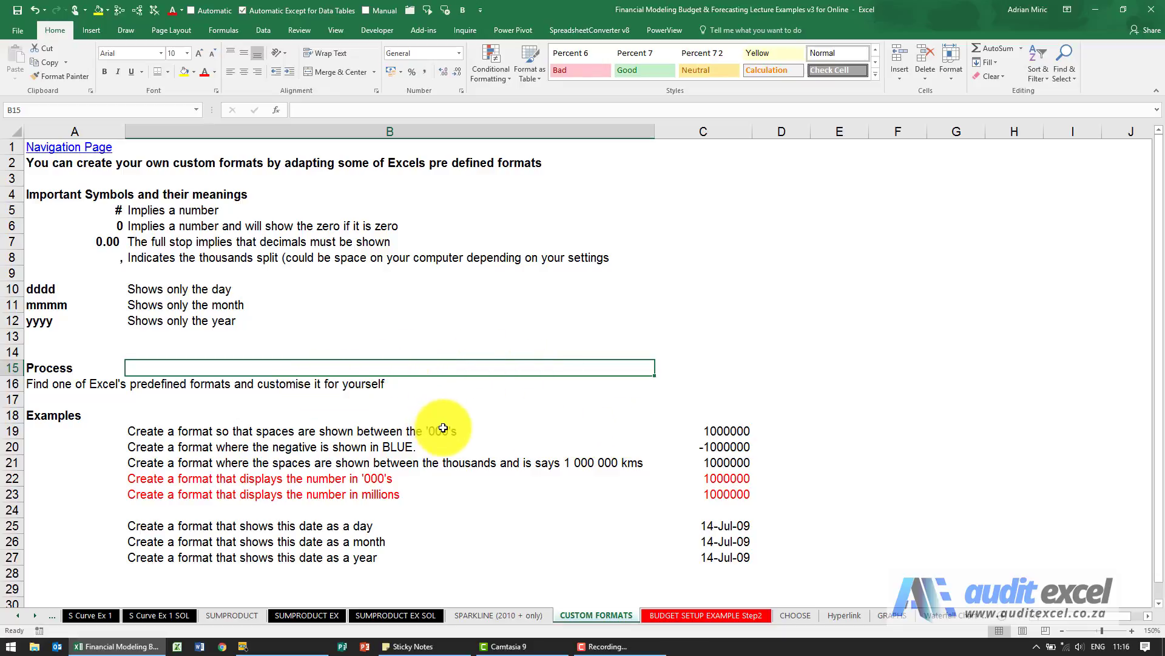
# Step: Format C19 as Number with 1000 separator, two decimals and red negatives, reading 1 000 000.00
pyautogui.click(731, 431)
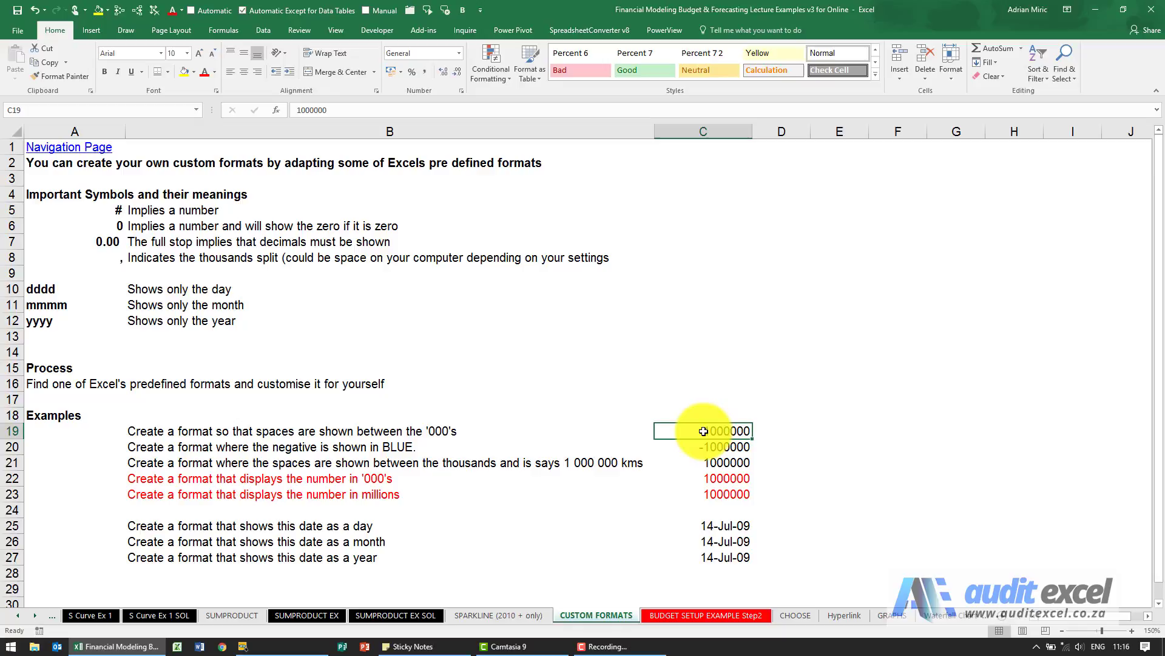
pyautogui.rightClick(709, 430)
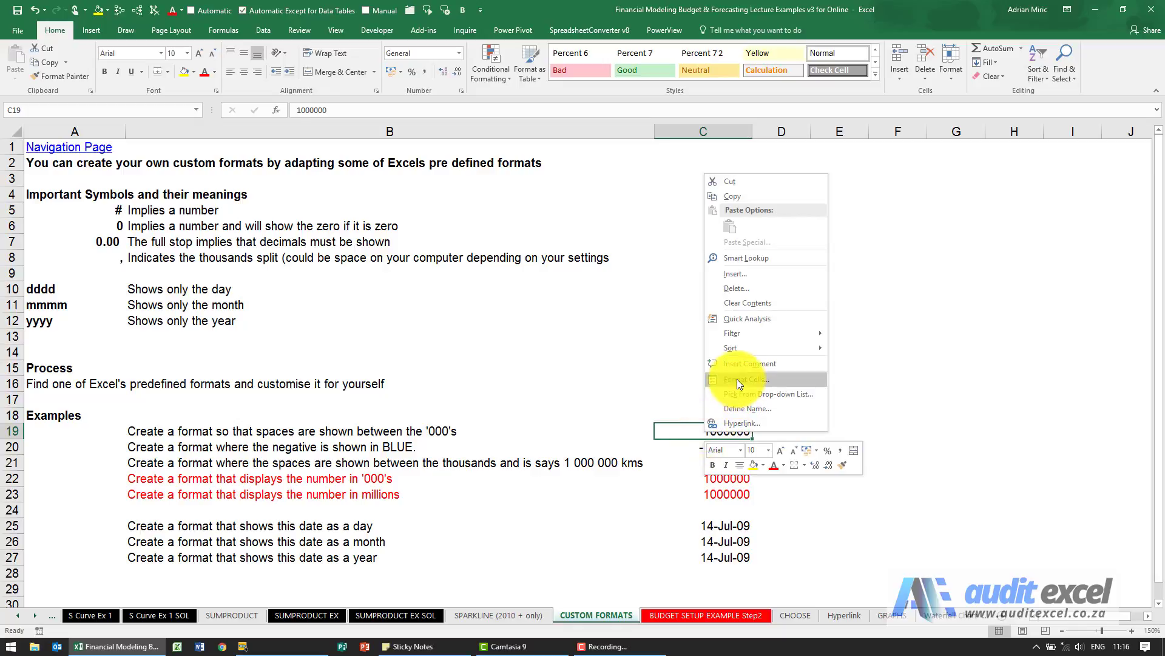
pyautogui.click(679, 428)
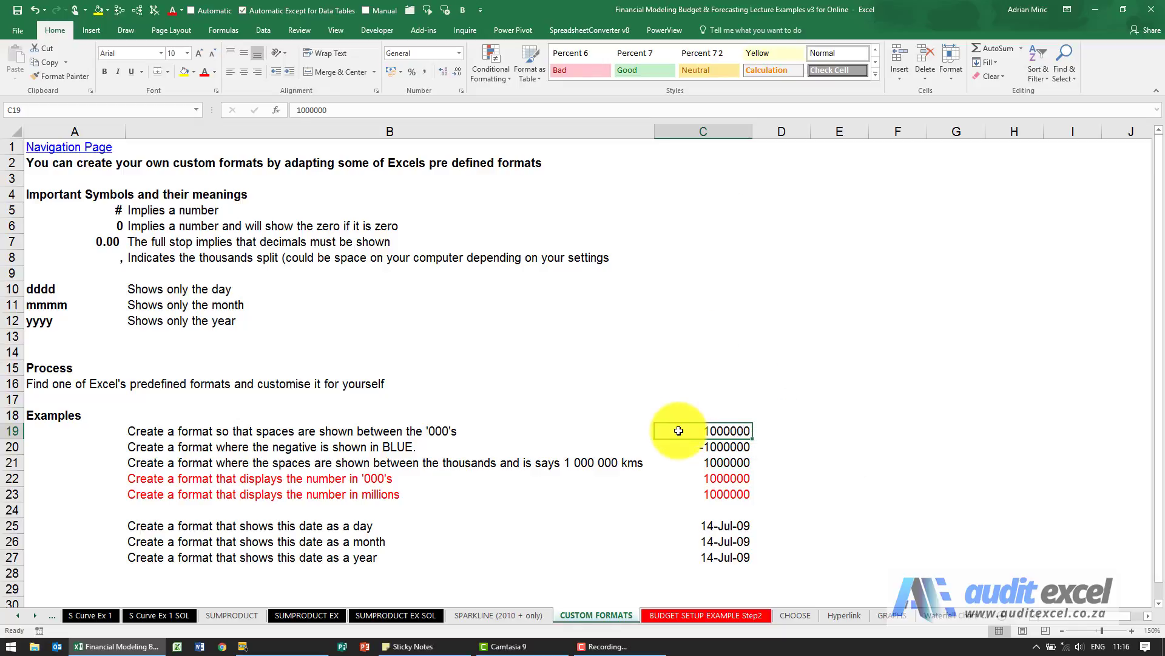
pyautogui.hotkey('ctrl', '1')
pyautogui.moveTo(306, 207); pyautogui.dragTo(823, 133)
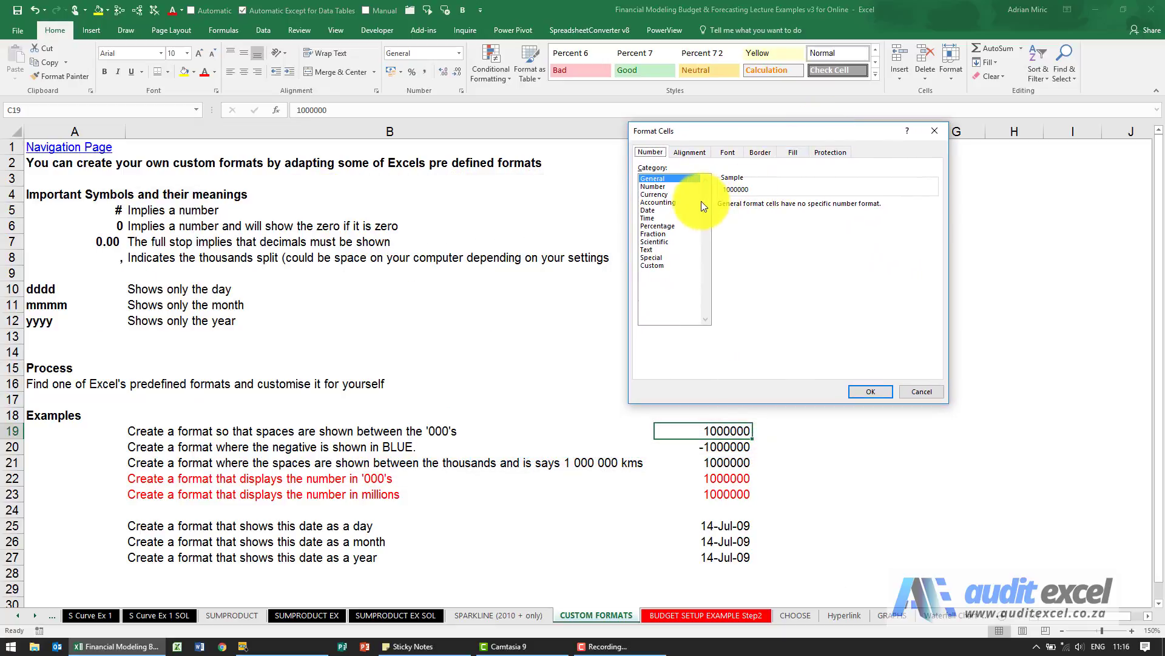
pyautogui.click(665, 187)
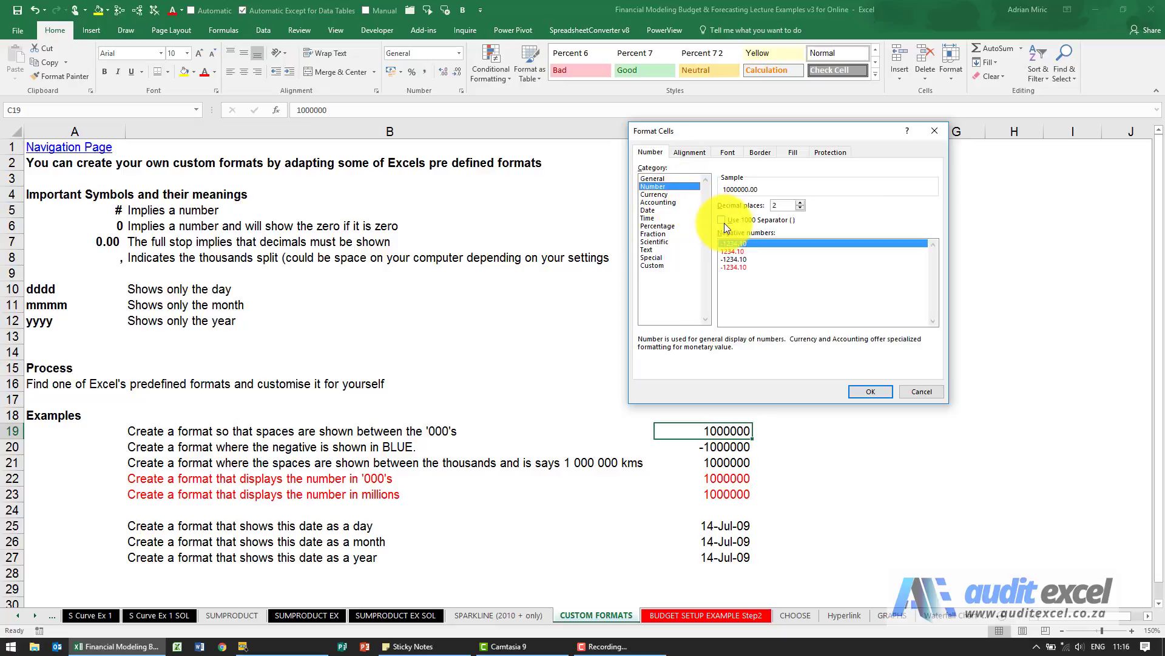
pyautogui.click(721, 220)
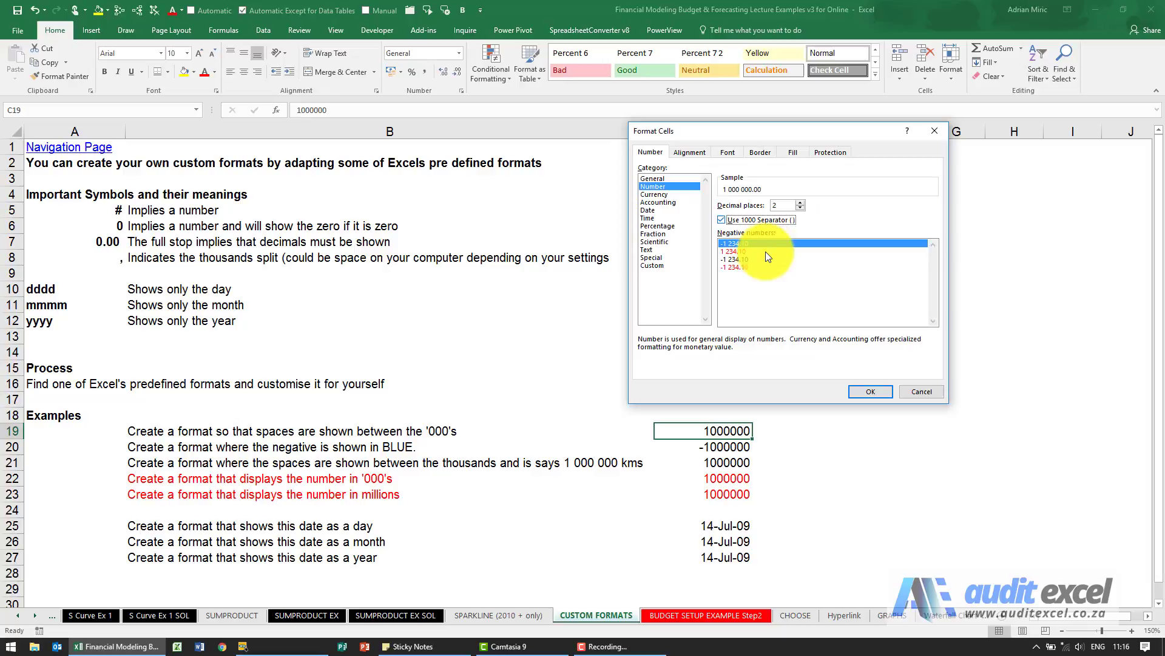
pyautogui.click(747, 267)
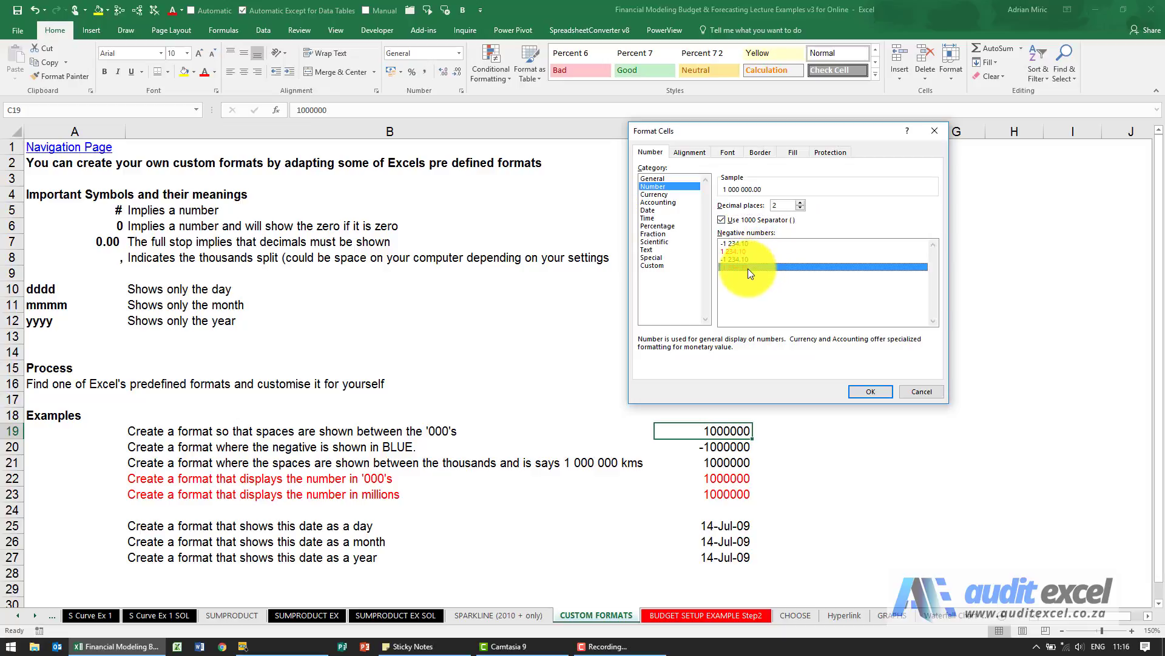
pyautogui.click(859, 391)
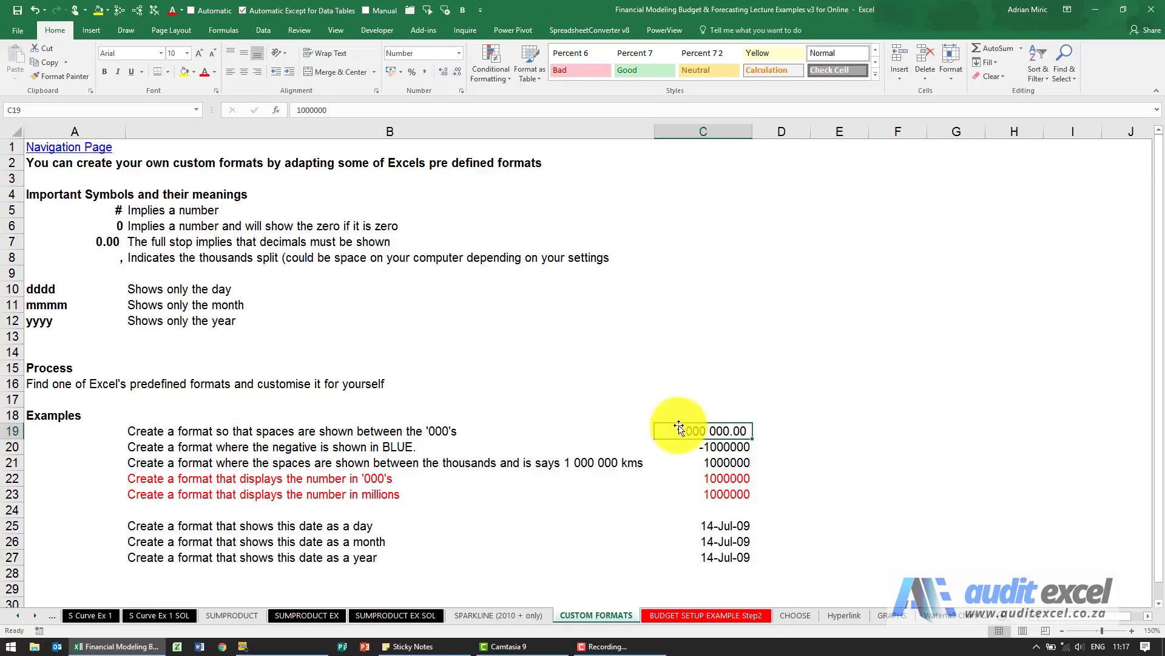
# Step: Set C21's Format Cells to Number with 1000 separator and 0 decimal places, previewing 1 000 000
pyautogui.click(699, 461)
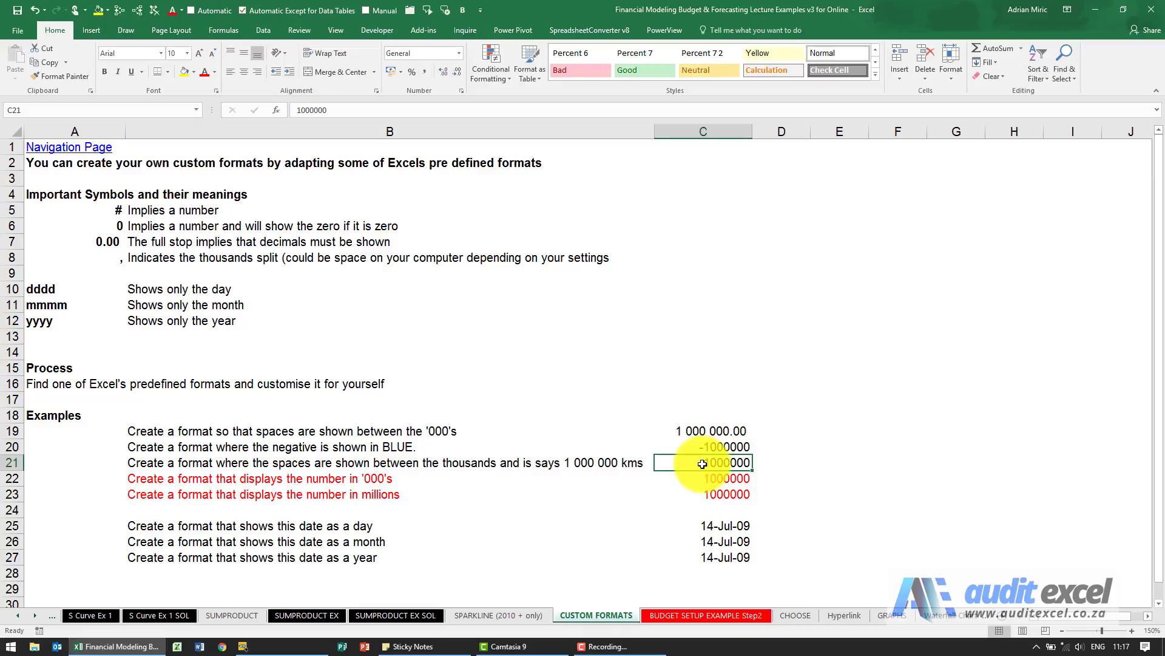
pyautogui.hotkey('ctrl', '1')
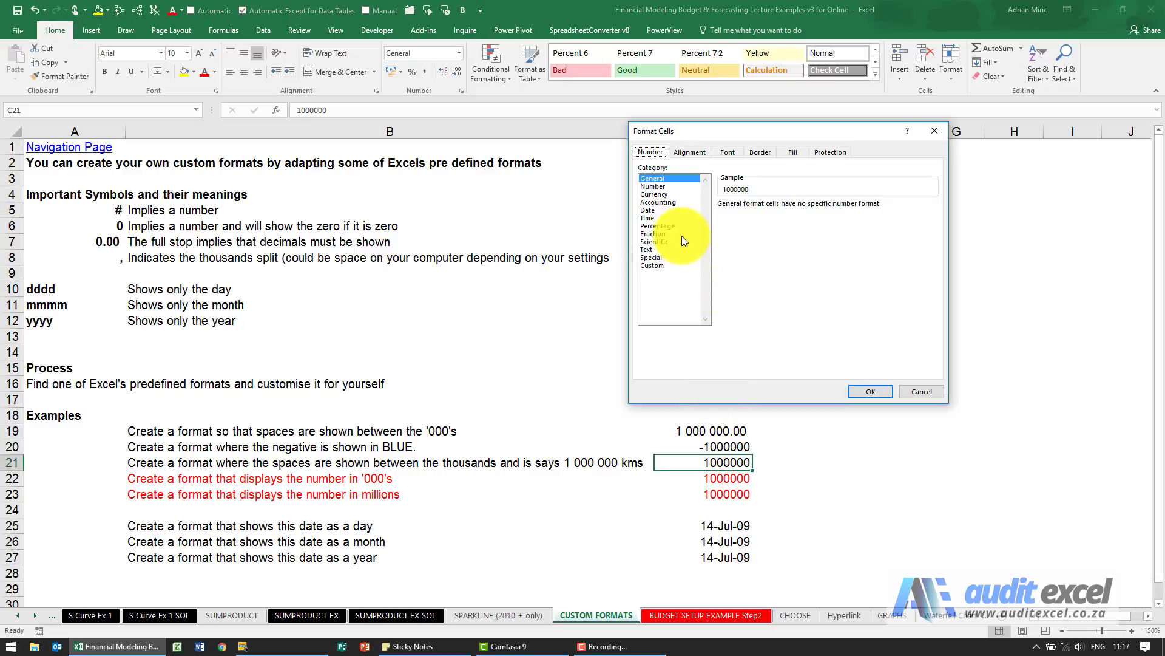
pyautogui.click(665, 187)
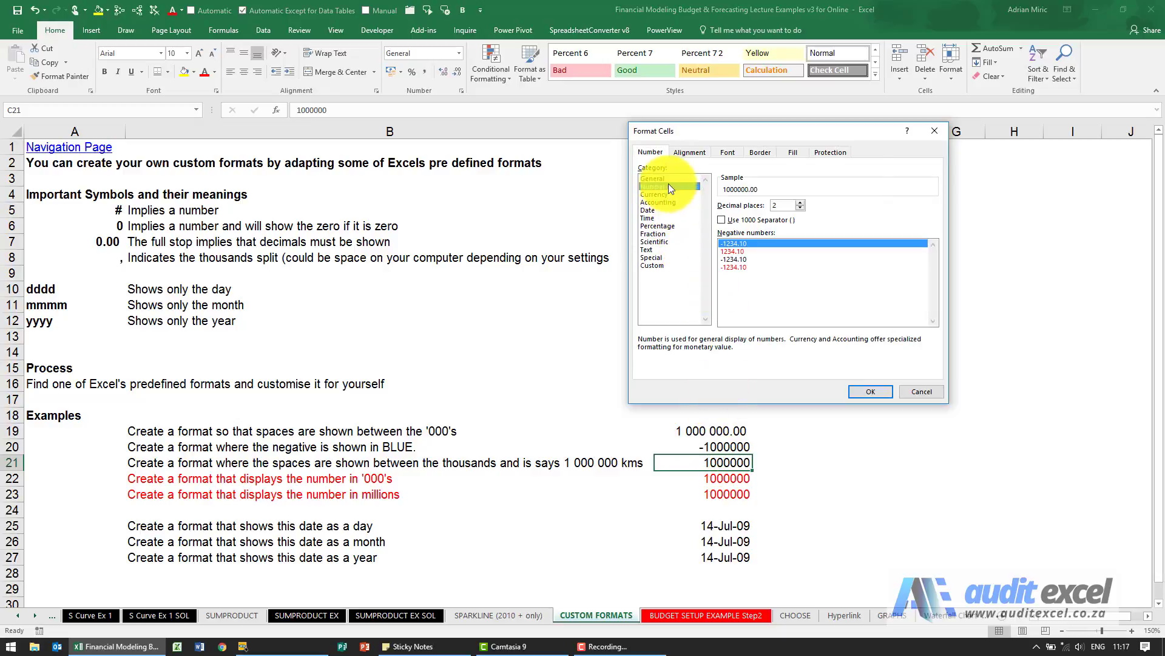
pyautogui.click(724, 220)
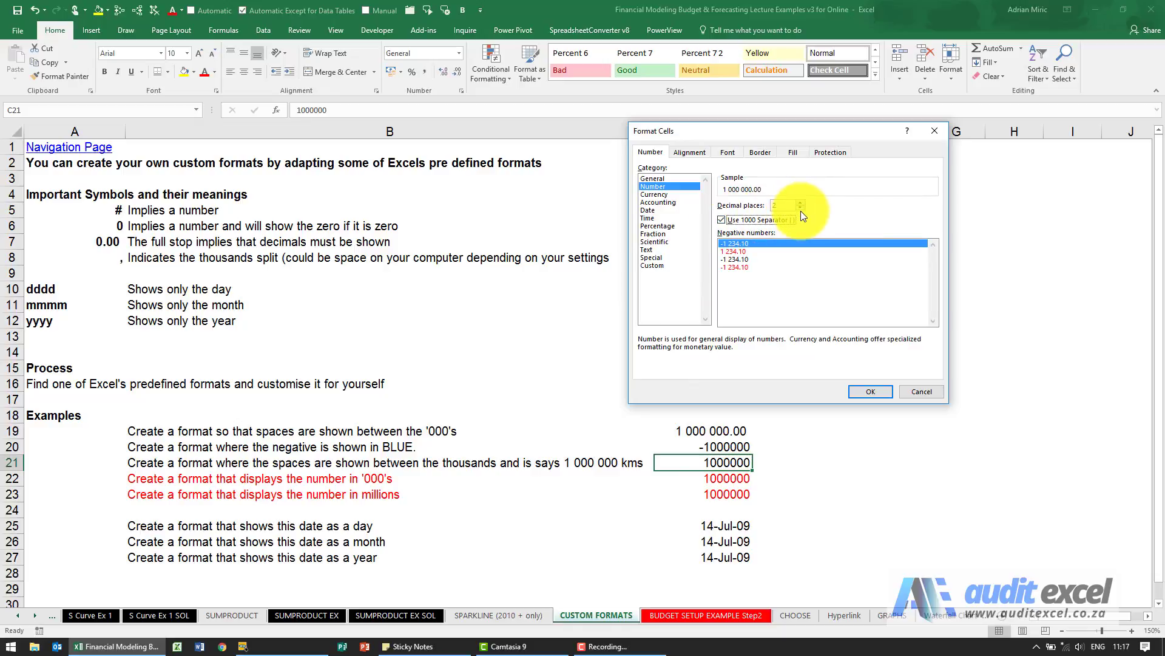
pyautogui.doubleClick(801, 208)
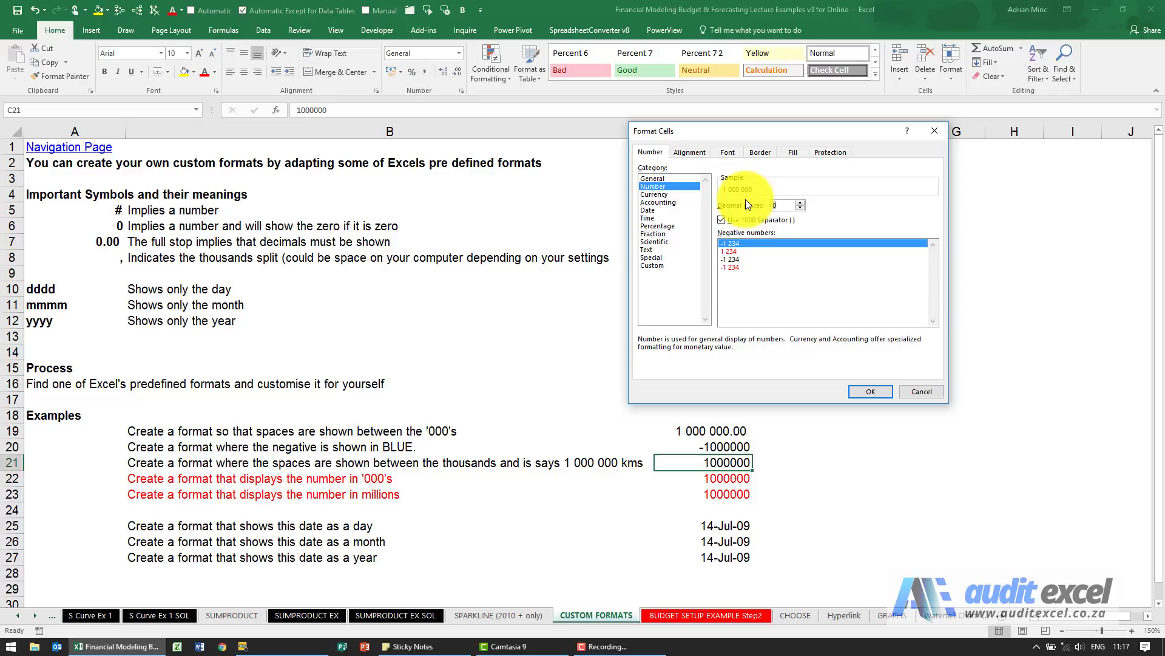
# Step: Append " kms" to the # ##0 custom code so C21 reads 1 000 000 kms
pyautogui.click(661, 264)
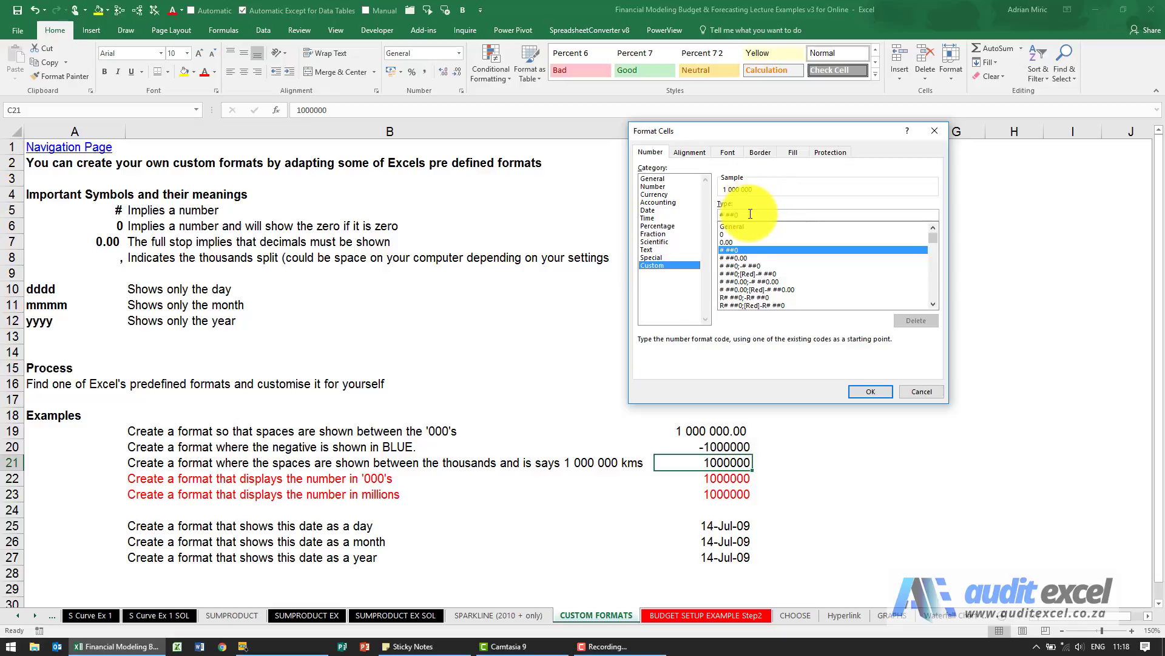
pyautogui.write('"')
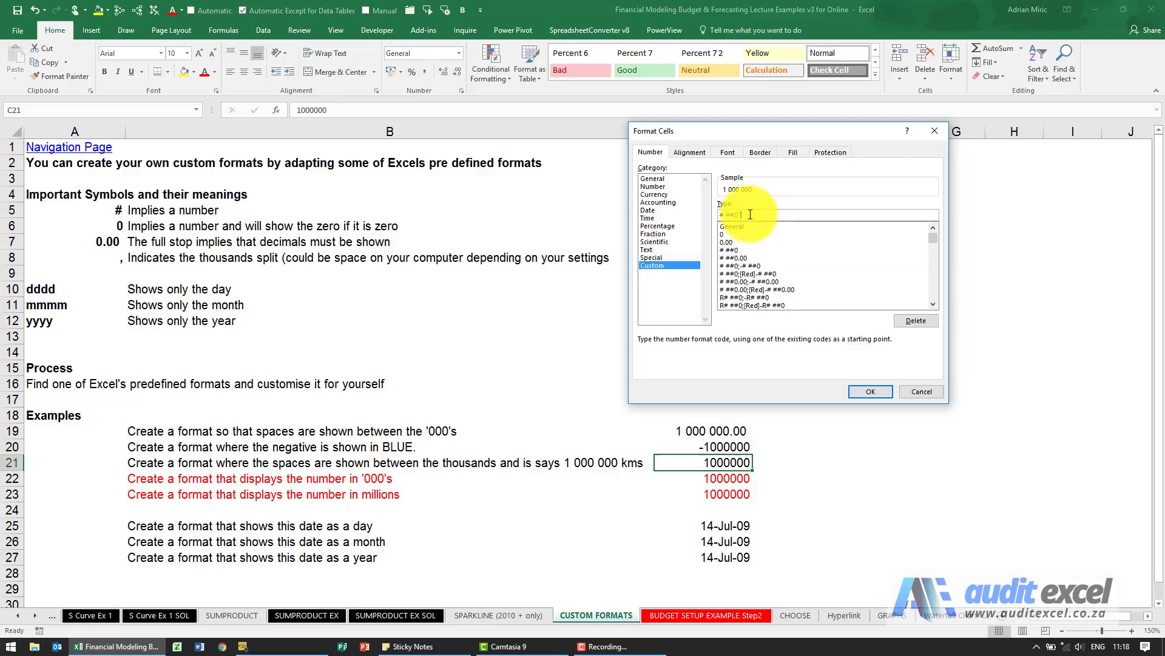
pyautogui.write(' kms"')
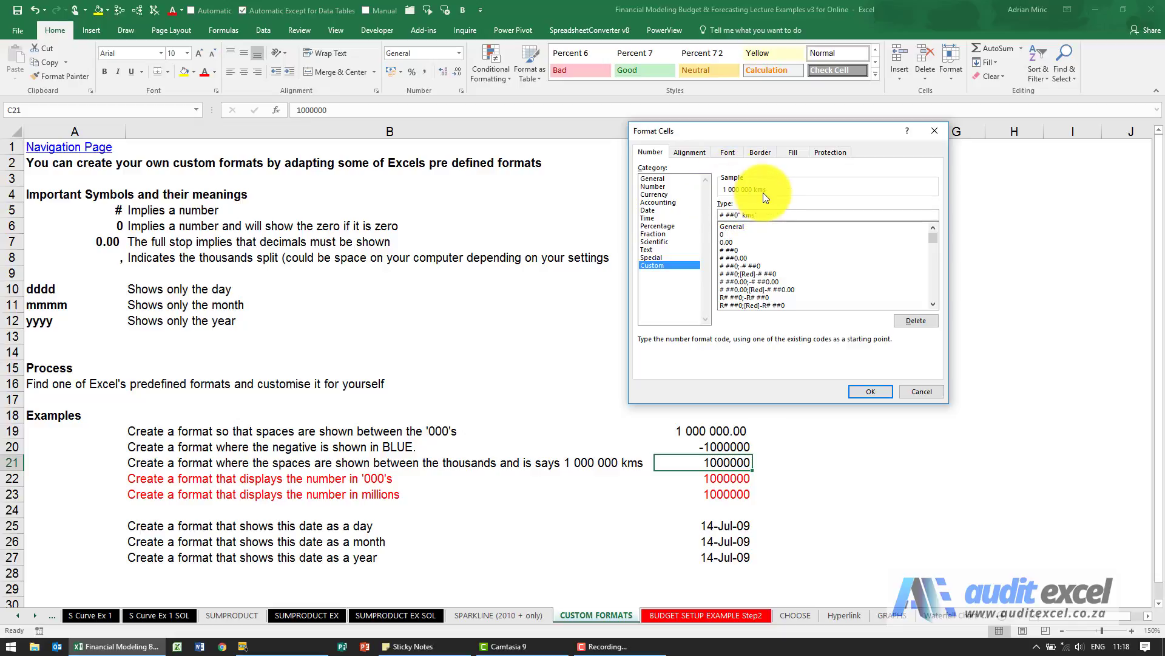
pyautogui.click(854, 395)
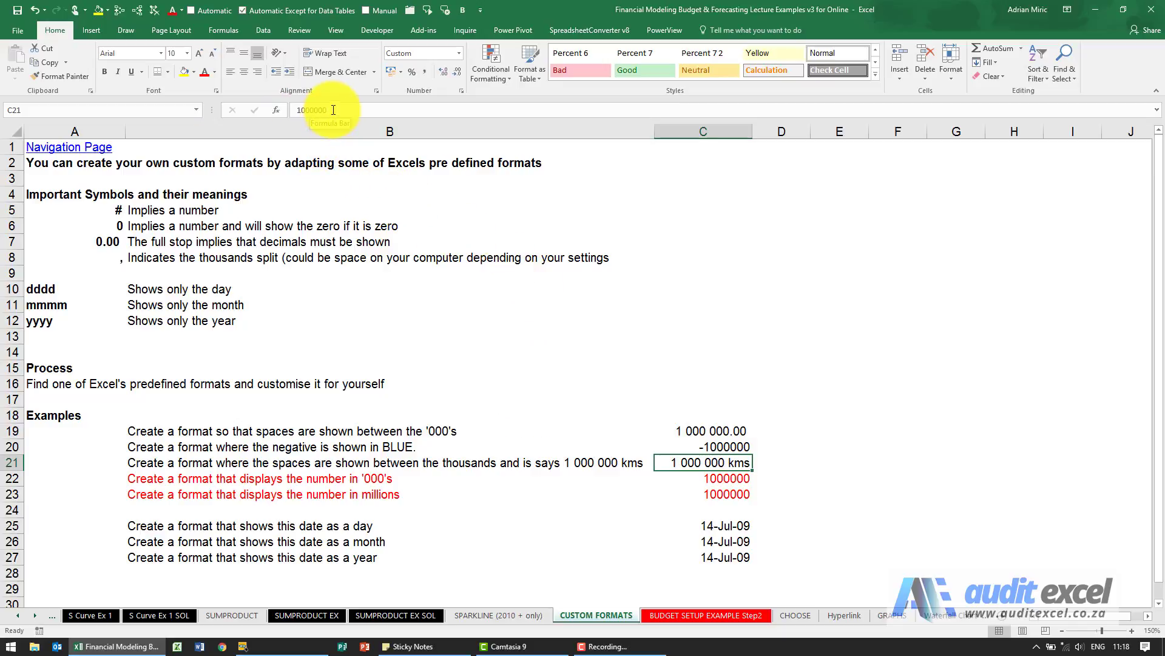
# Step: Enter =C21+1 in D21 so it shows 1 000 001 kms, then reselect C21
pyautogui.click(777, 464)
pyautogui.write('=')
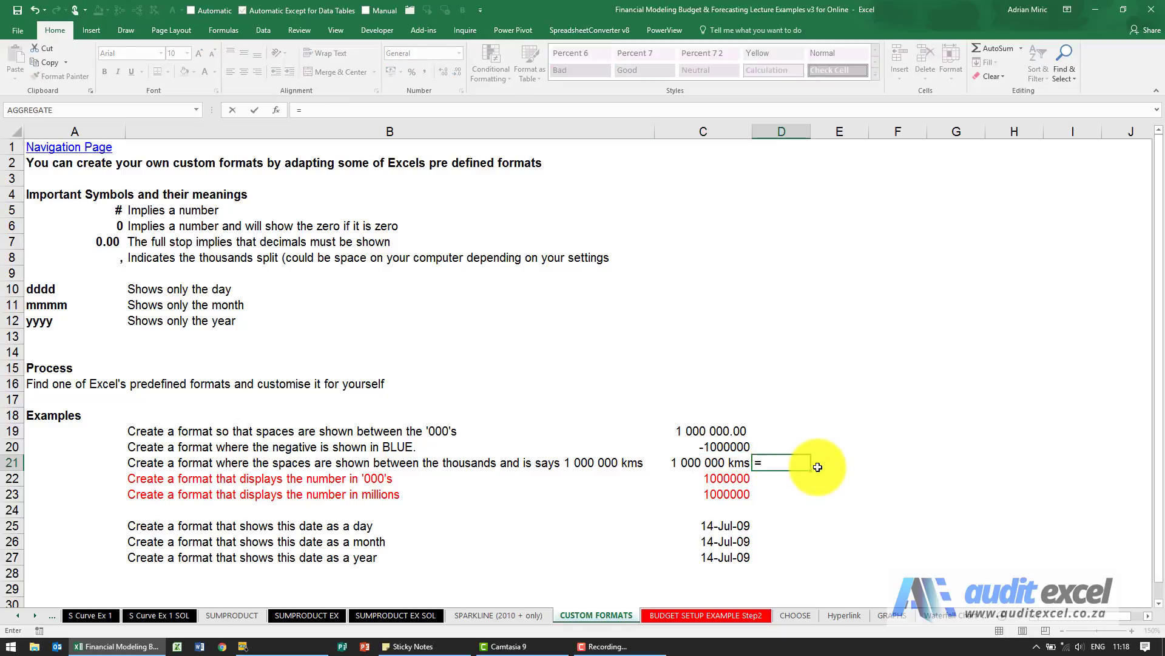
pyautogui.press('Left')
pyautogui.write('+')
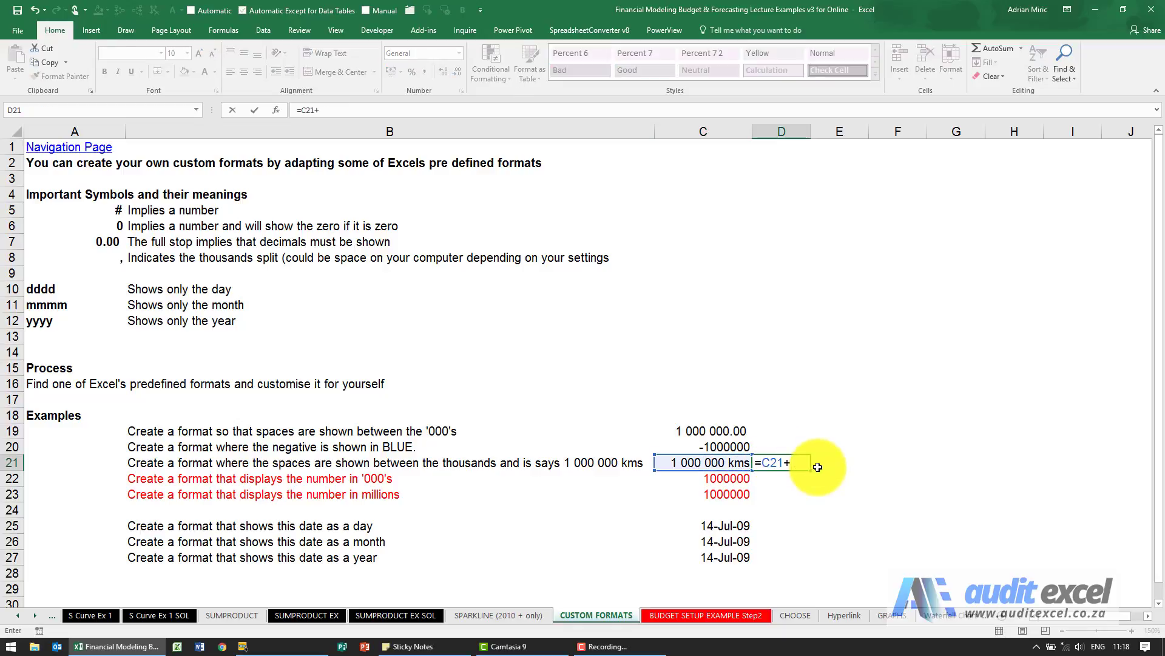
pyautogui.hotkey('ctrl', 'Return')
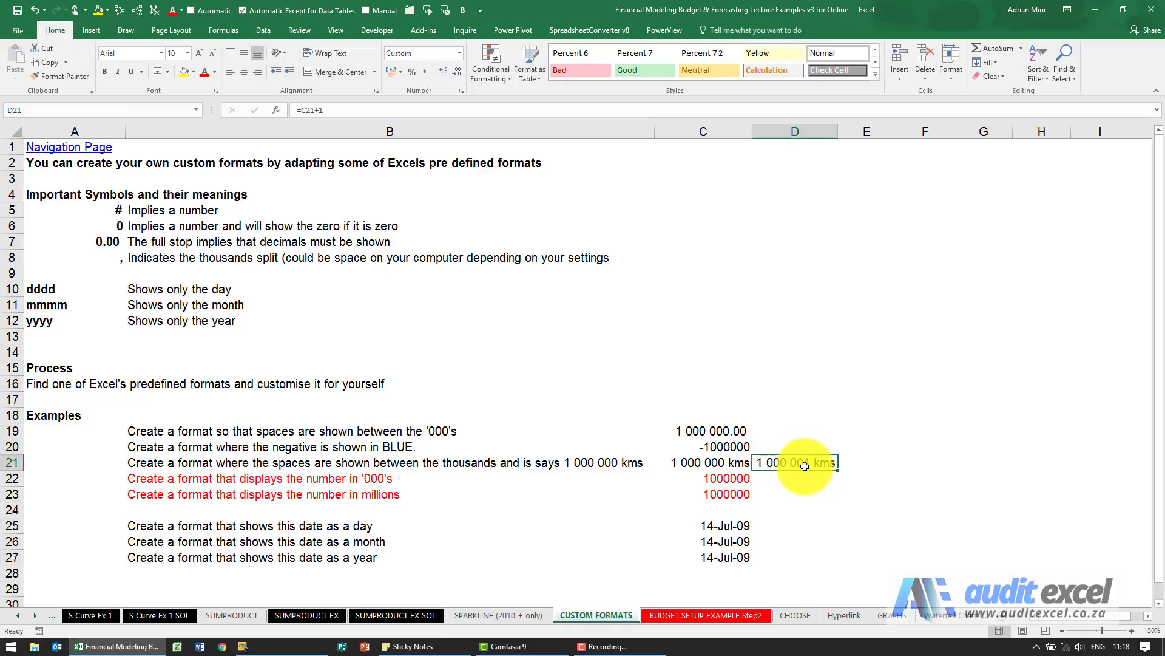
pyautogui.click(707, 464)
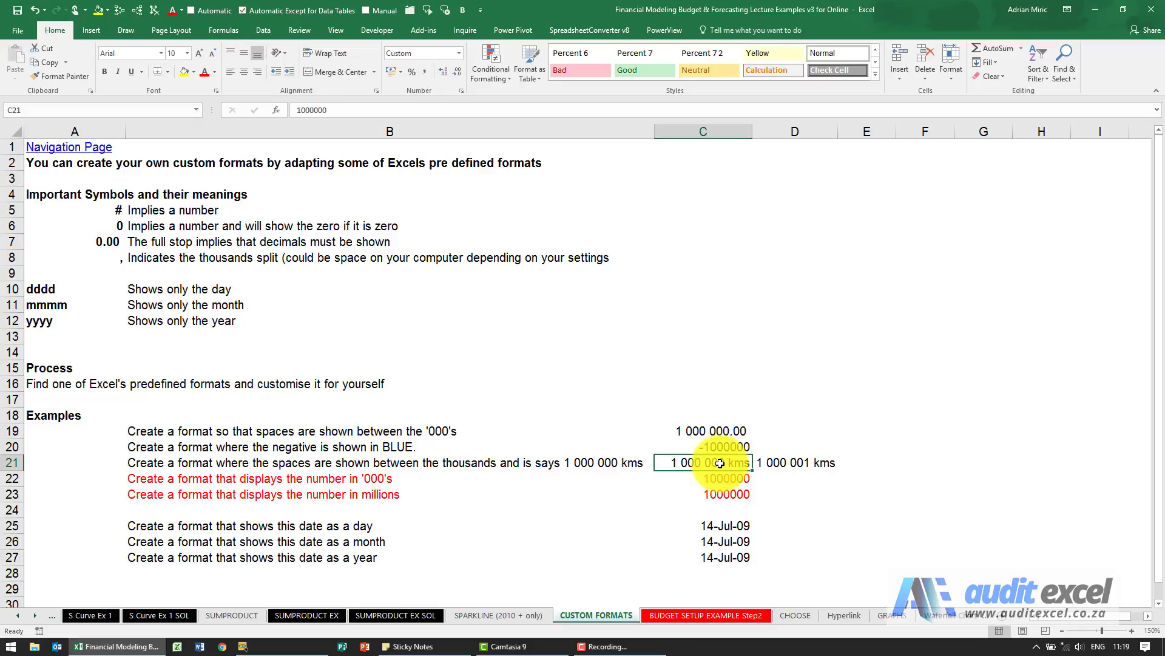
# Step: Give C20 a # ##0 custom format with [Blue] replacing [Red] for negatives
pyautogui.press('Up')
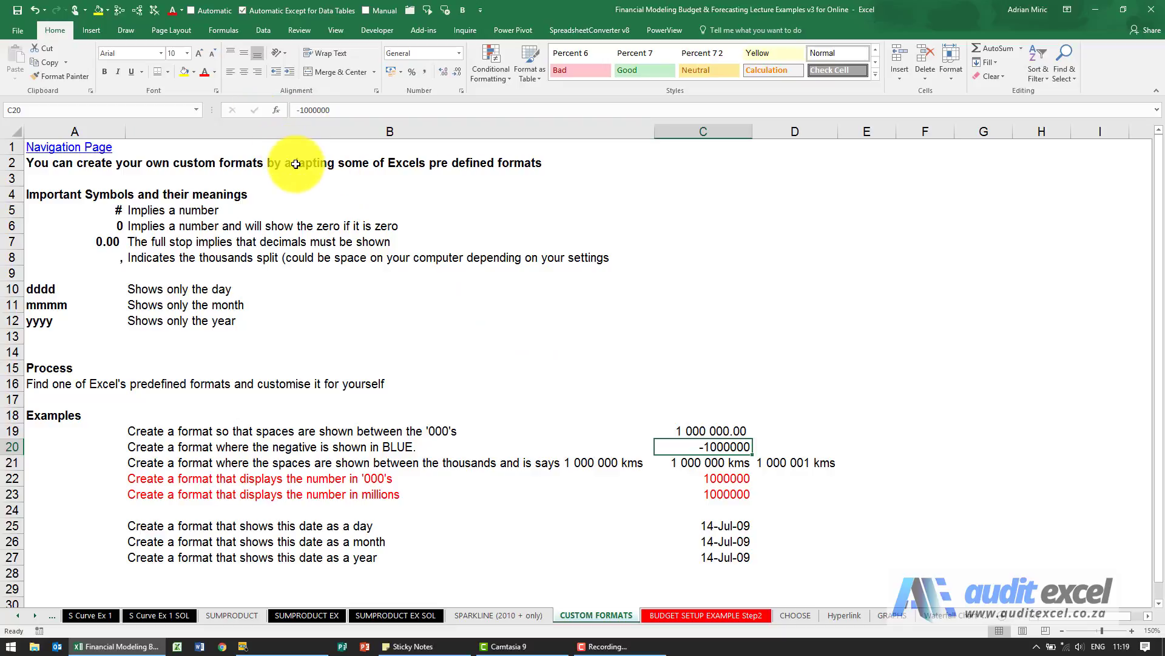
pyautogui.hotkey('ctrl', '1')
pyautogui.click(662, 187)
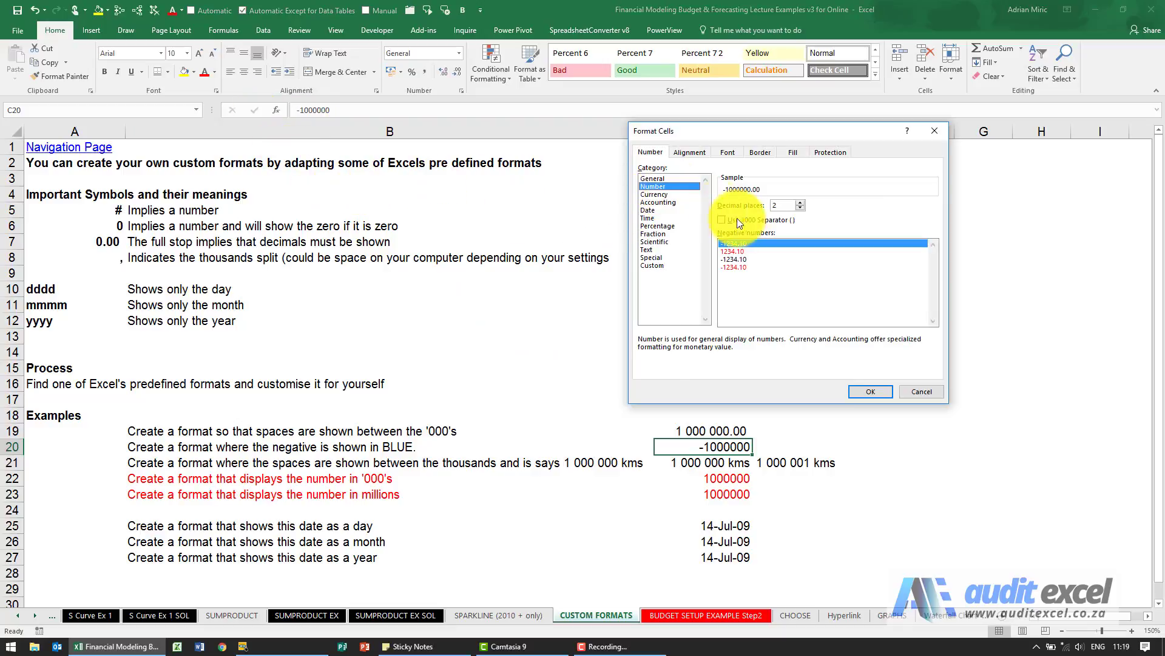
pyautogui.click(744, 267)
pyautogui.click(741, 221)
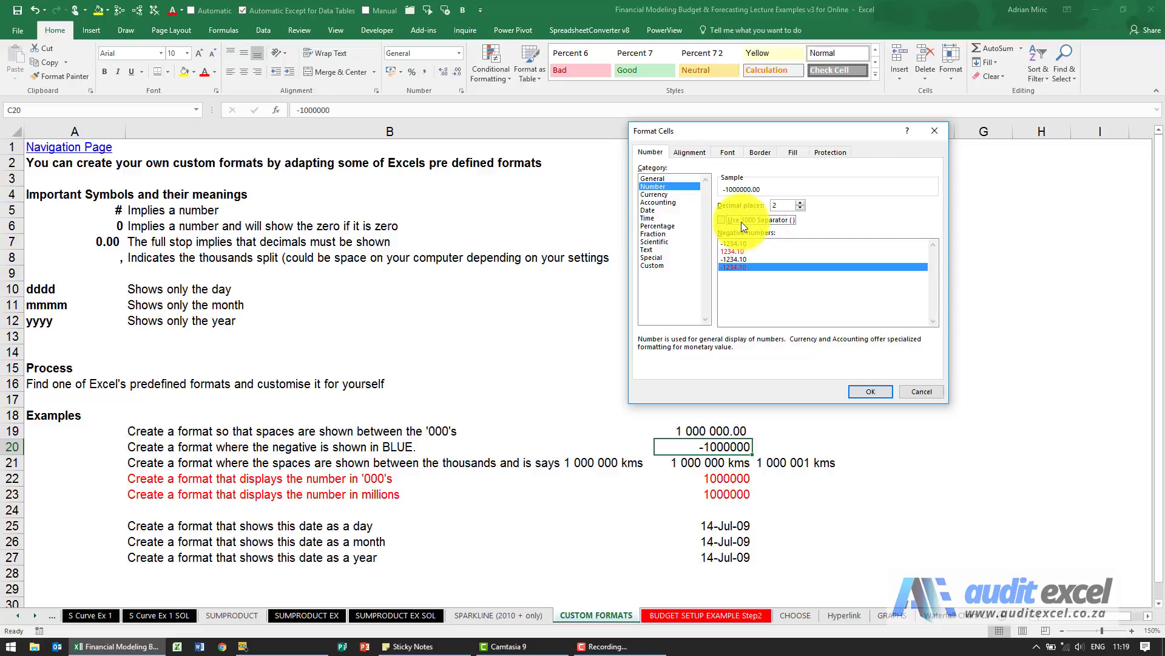
pyautogui.click(800, 209)
pyautogui.click(801, 209)
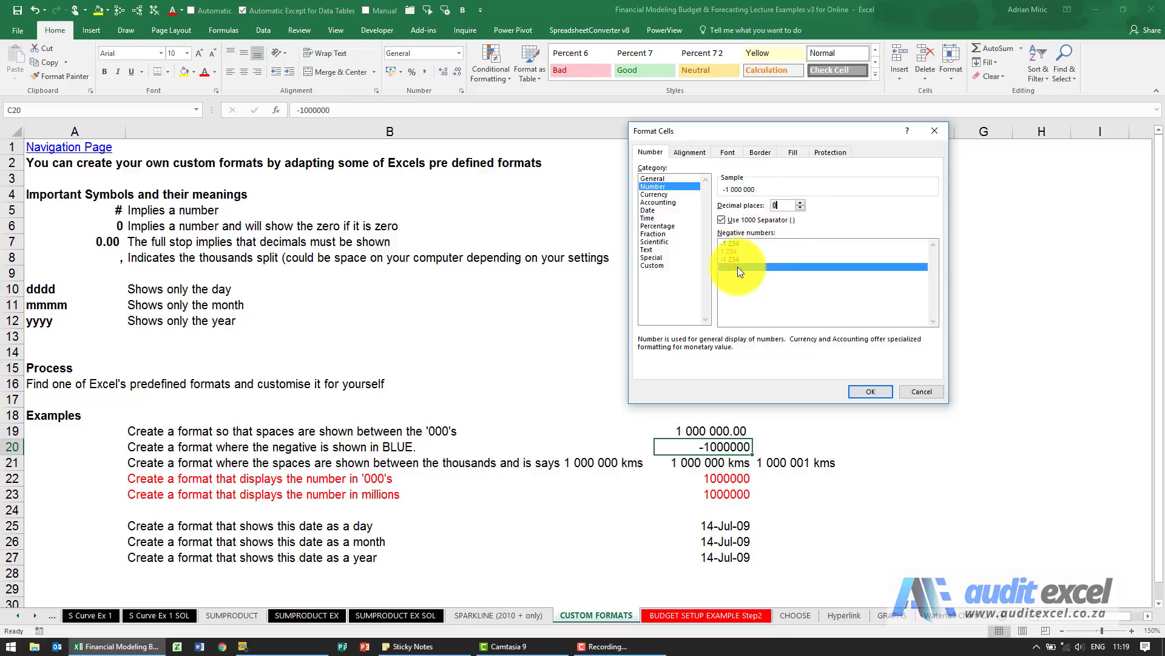
pyautogui.click(667, 265)
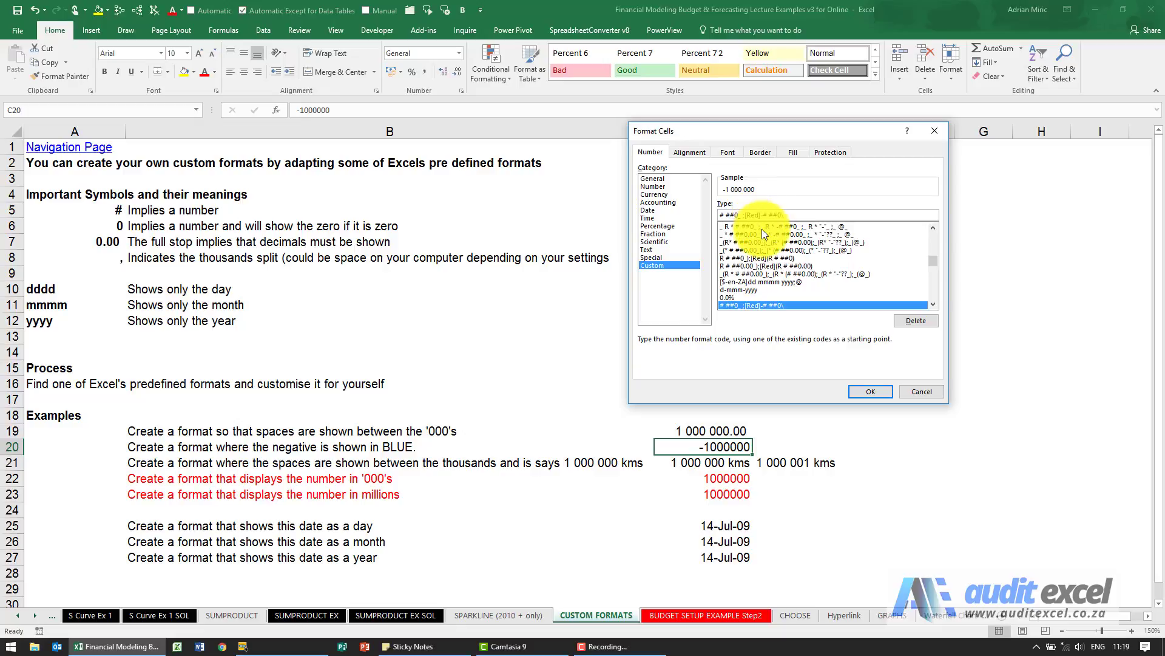
pyautogui.press('BackSpace')
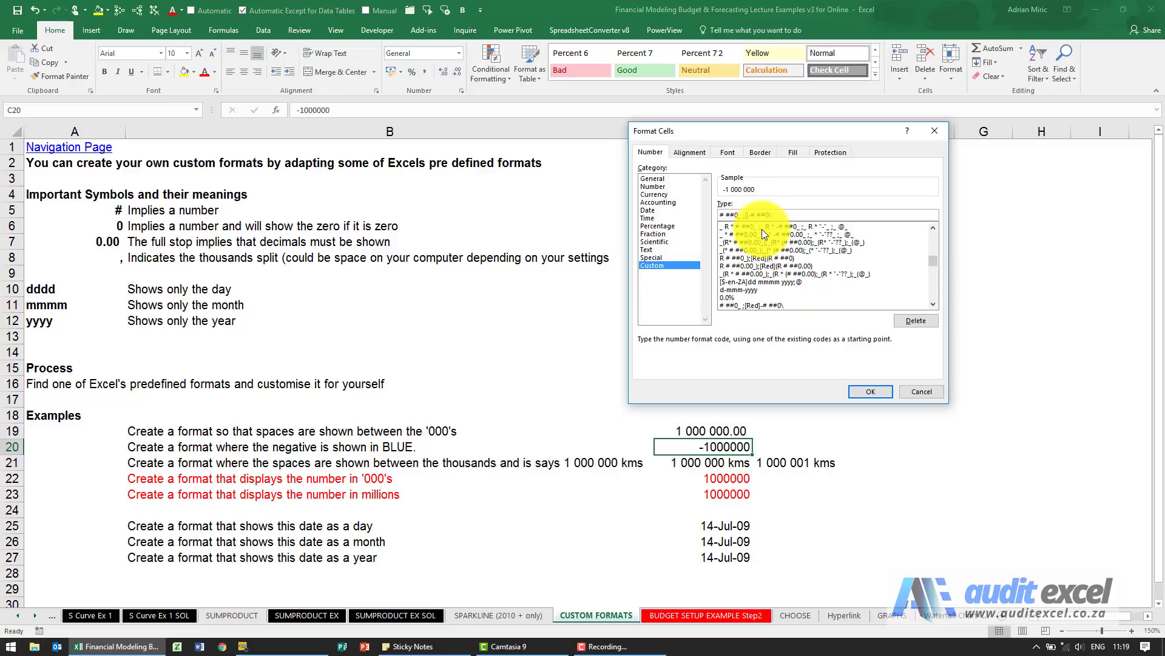
pyautogui.write('Blue')
pyautogui.click(883, 388)
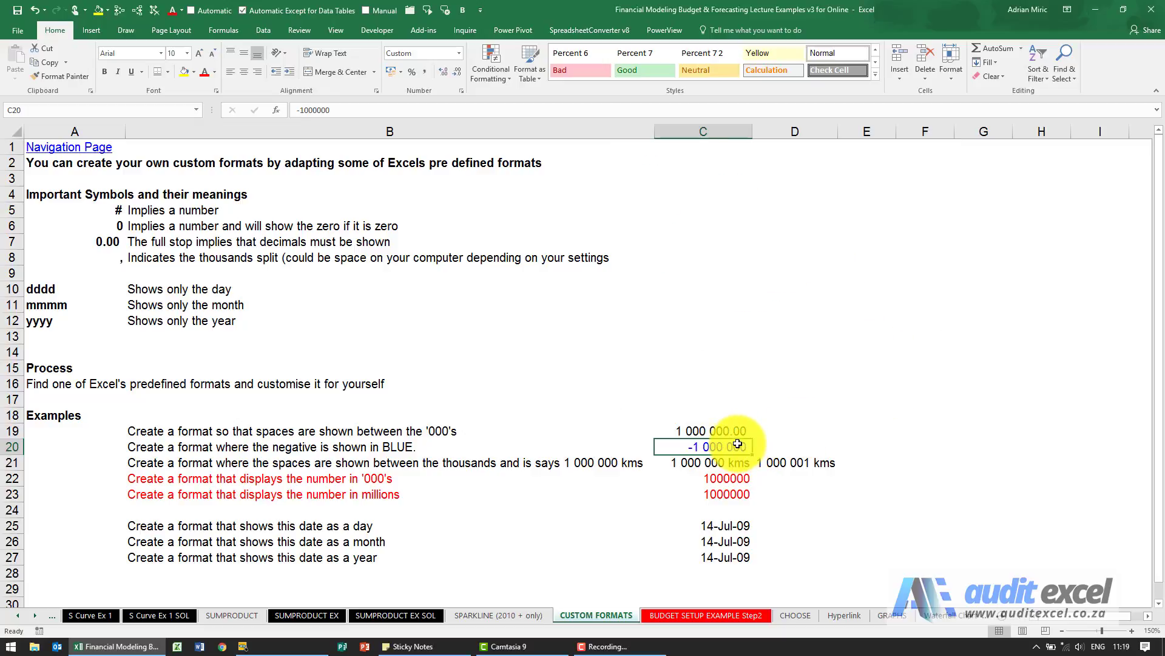
# Step: Test C20 with 1000000, then re-enter -1000000 to confirm it shows blue
pyautogui.write('1000000')
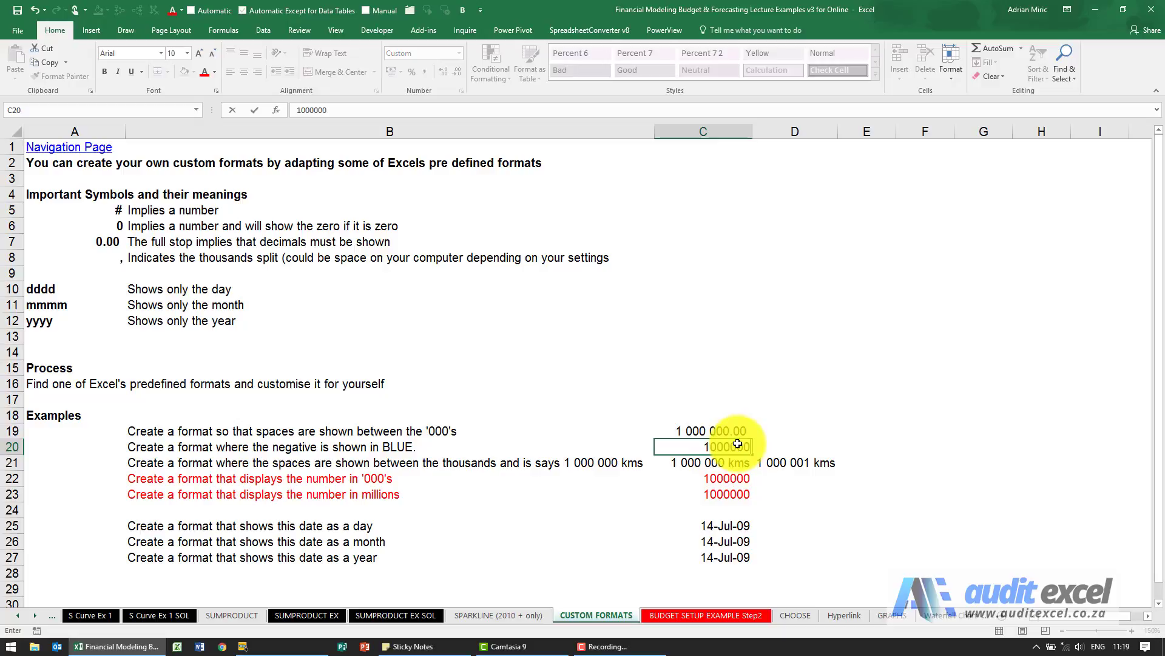
pyautogui.hotkey('ctrl', 'Return')
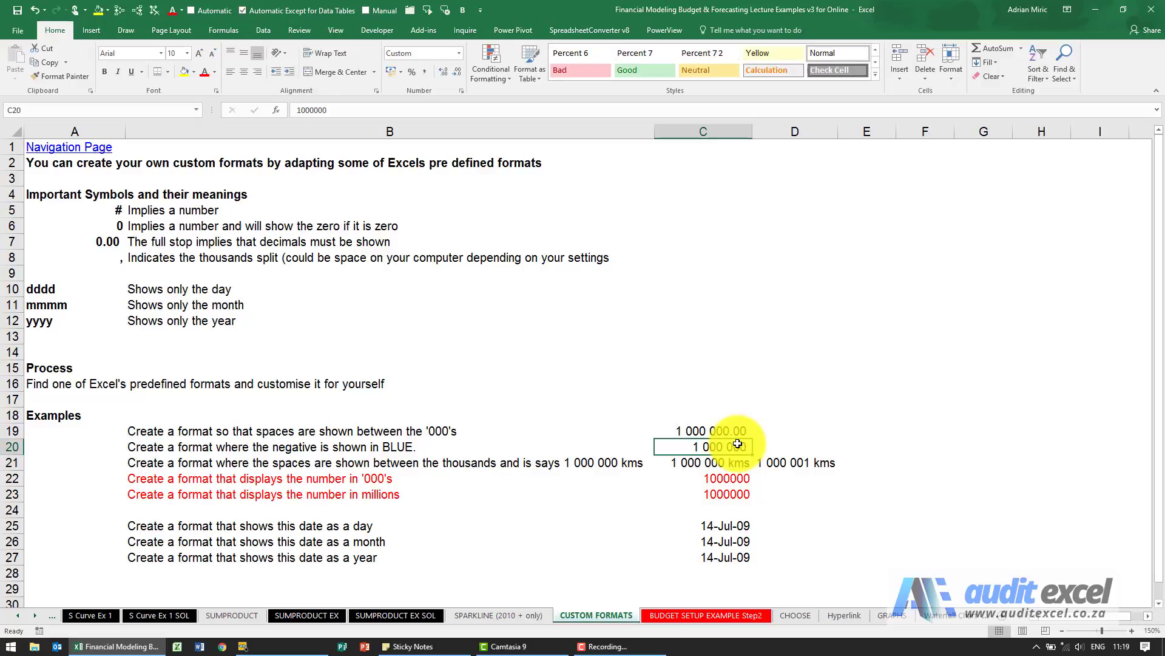
pyautogui.write('-')
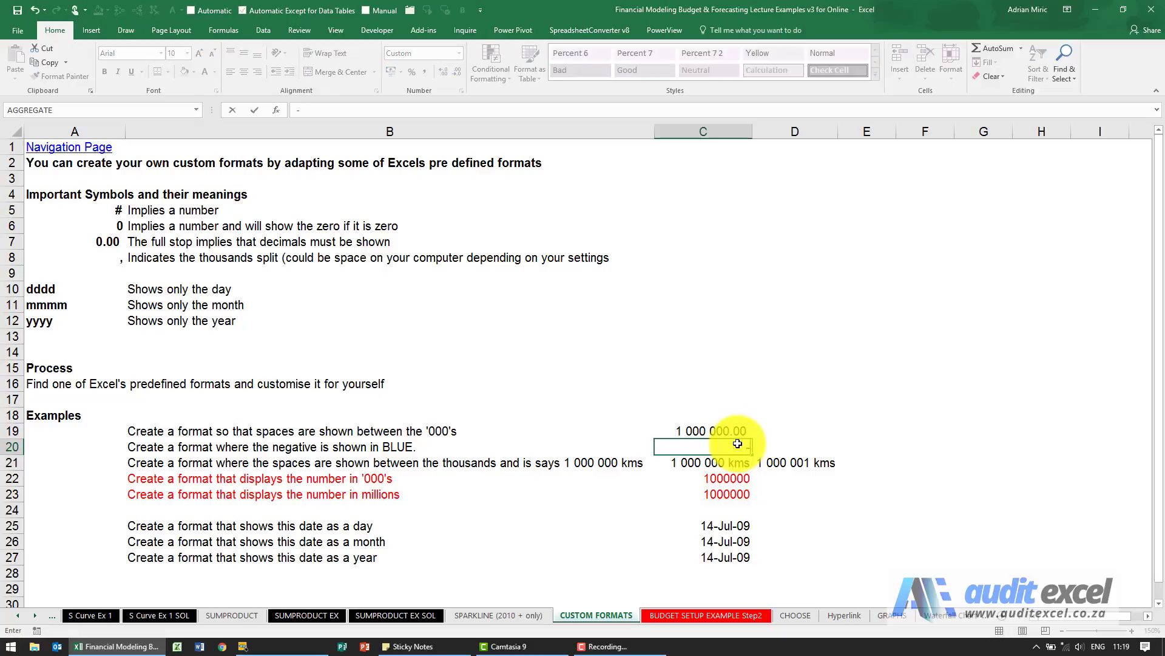
pyautogui.write('1000000')
pyautogui.hotkey('ctrl', 'Return')
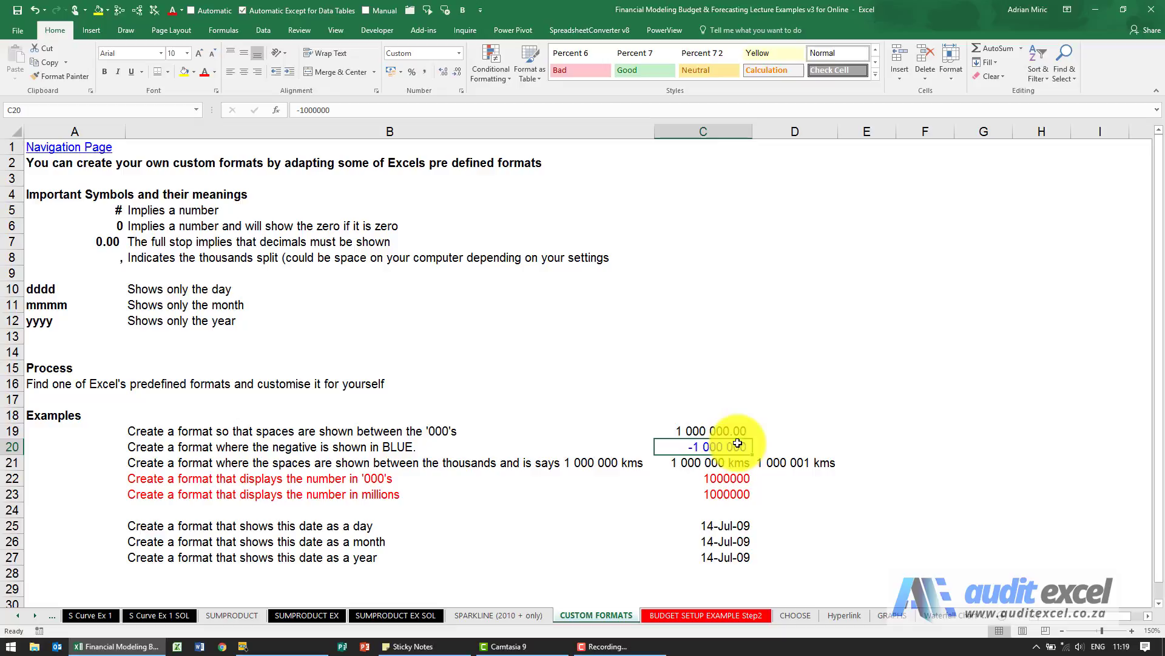
# Step: Give C22 the custom code # ##0 with one trailing space so 1000000 shows as 1 000
pyautogui.click(705, 476)
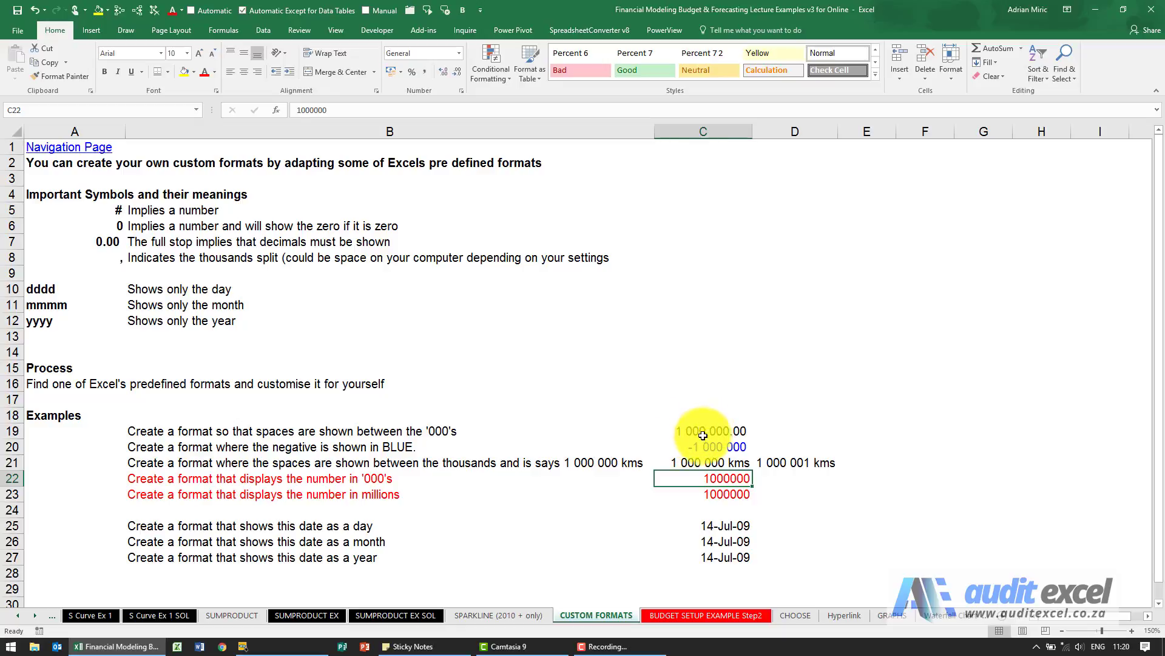
pyautogui.hotkey('ctrl', '1')
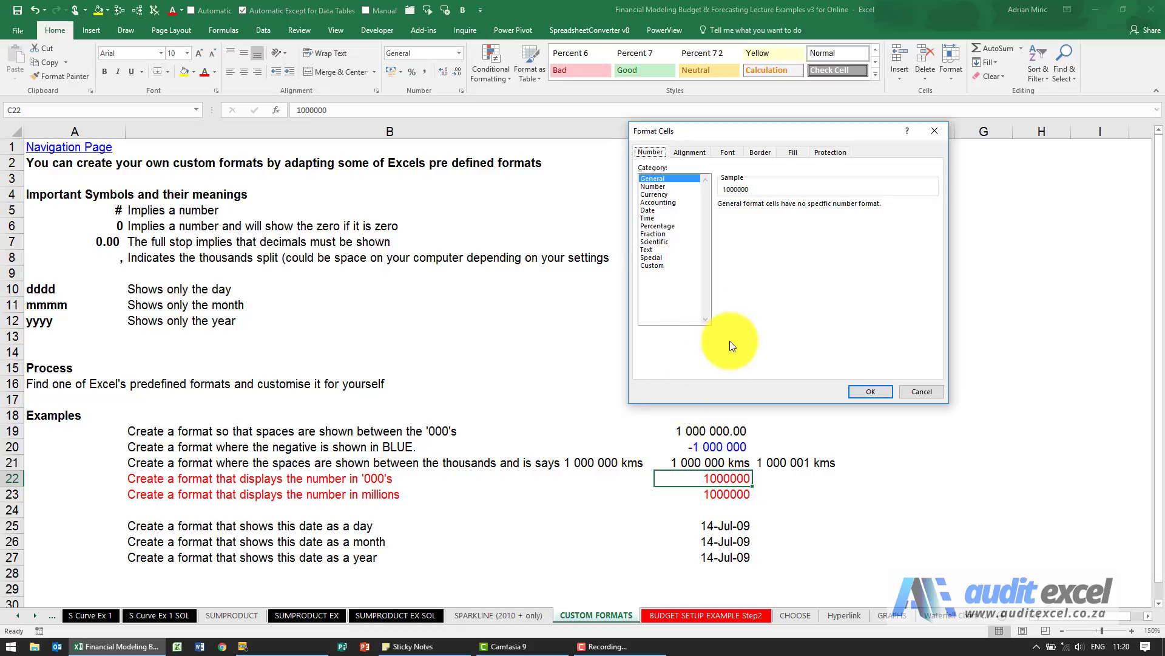
pyautogui.click(673, 187)
pyautogui.click(767, 221)
pyautogui.click(800, 208)
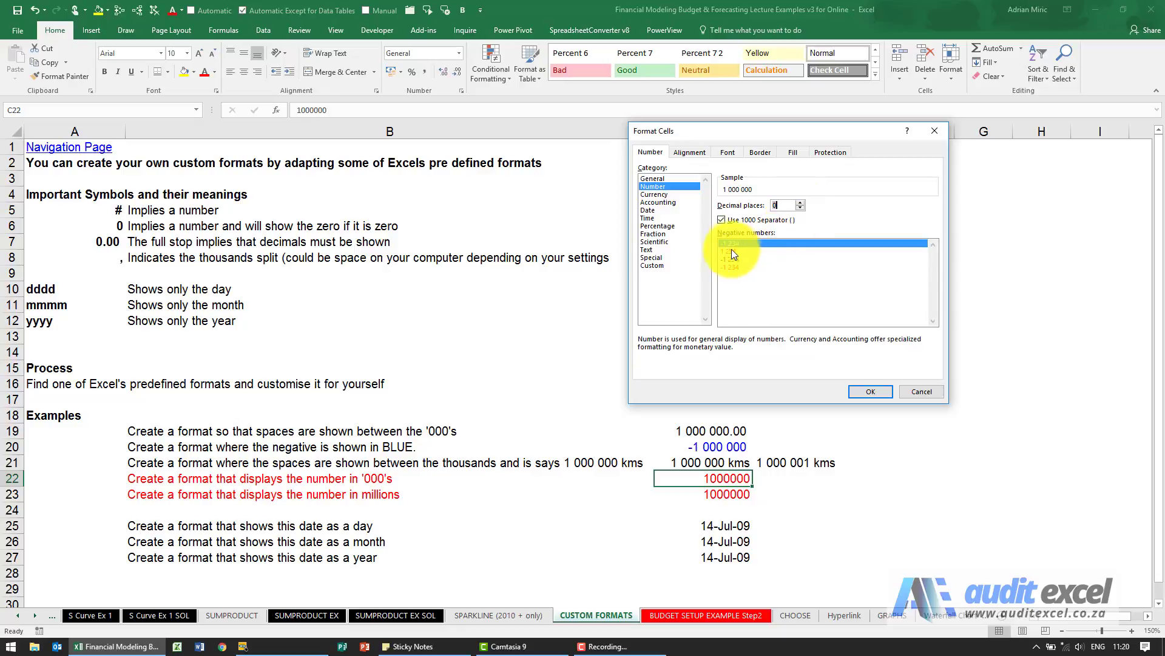
pyautogui.click(670, 265)
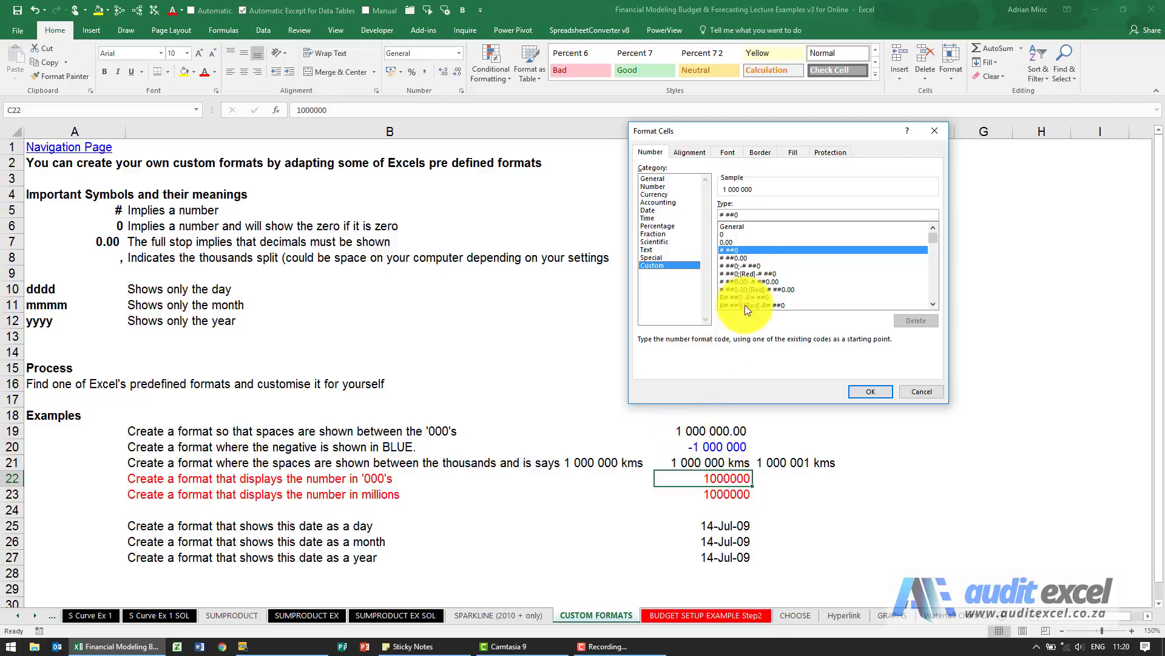
pyautogui.click(751, 215)
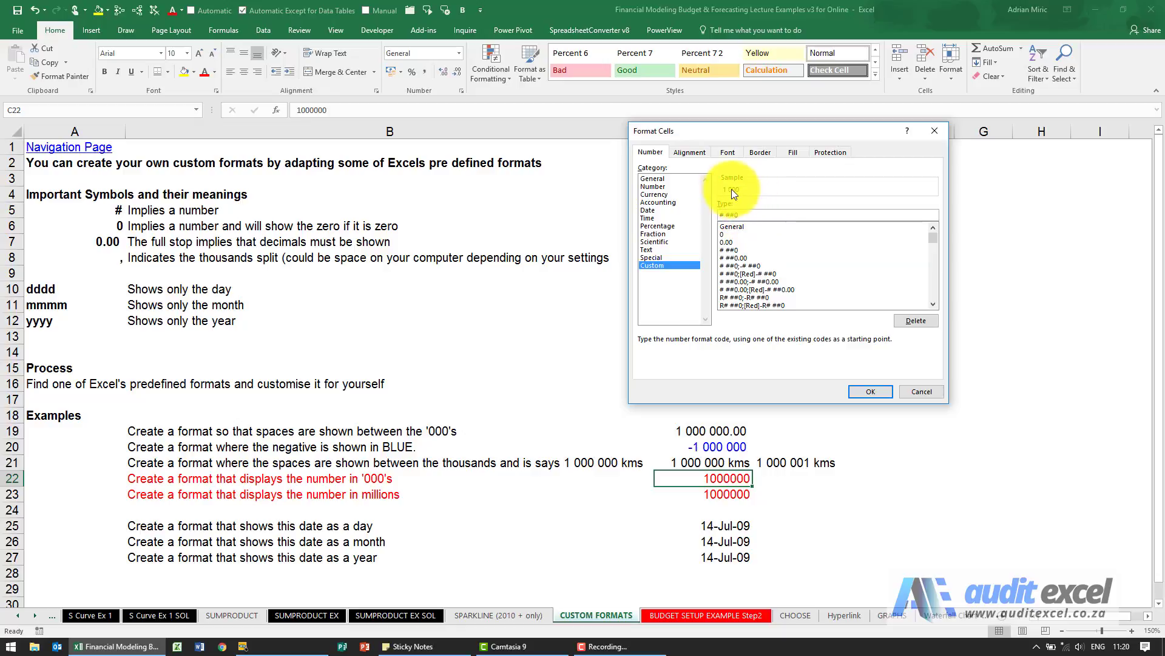
pyautogui.click(861, 391)
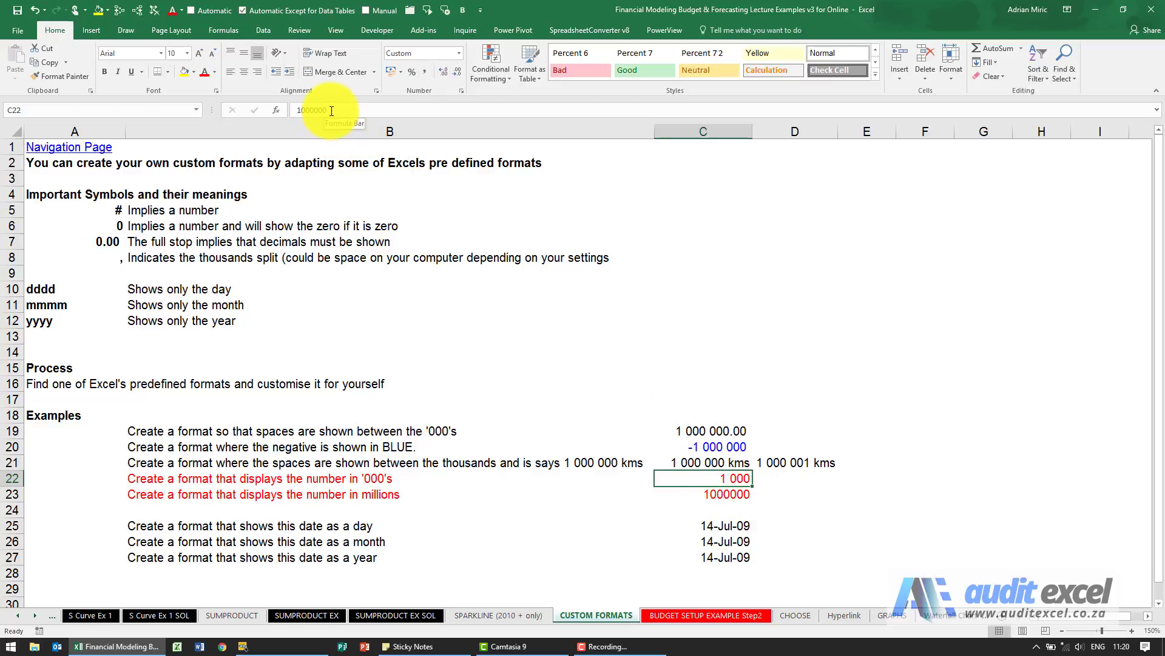
pyautogui.click(723, 493)
# Step: Give C23 the custom code # ##0 with two trailing spaces so it shows 1, then review C22
pyautogui.hotkey('ctrl', '1')
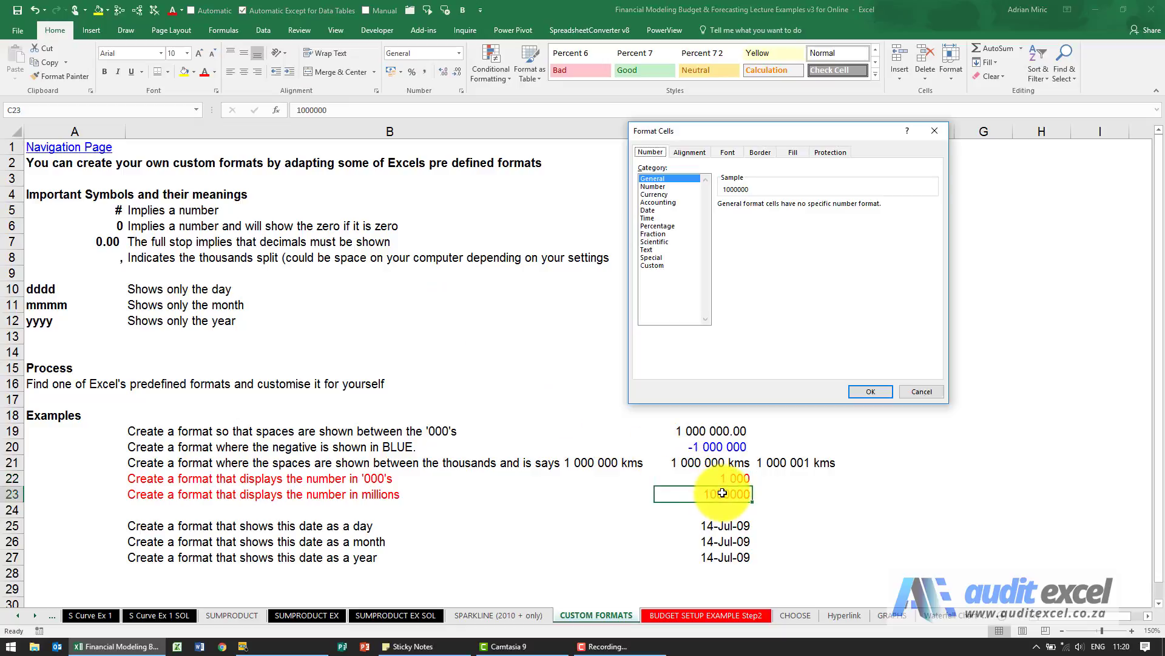
pyautogui.click(661, 186)
pyautogui.click(726, 219)
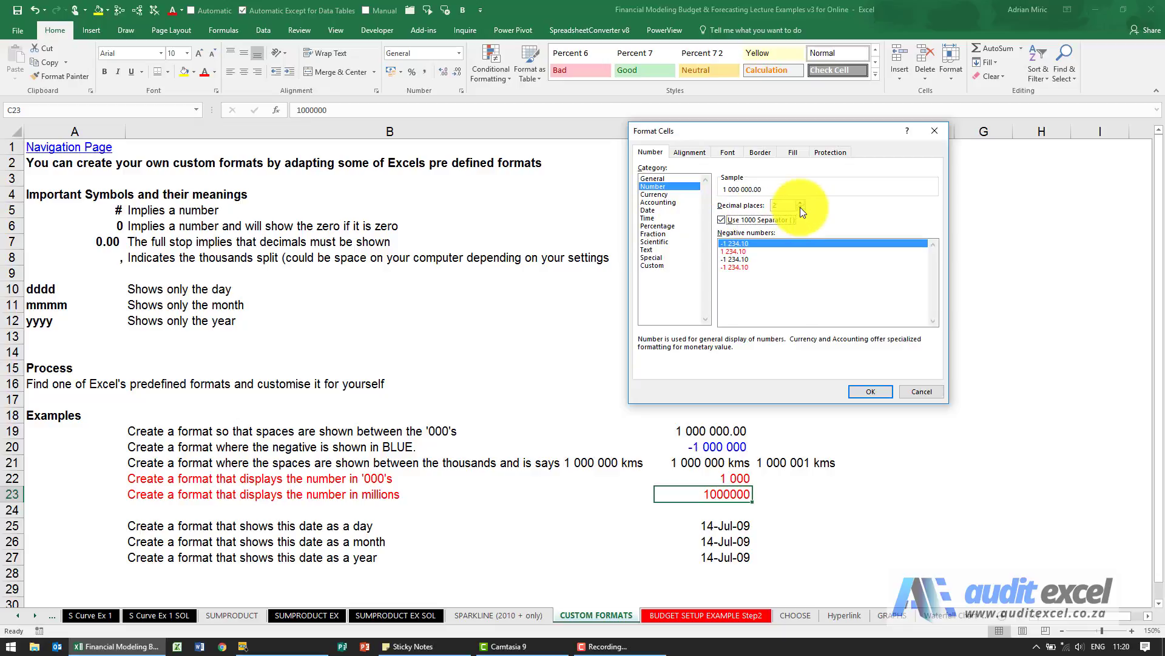
pyautogui.click(800, 208)
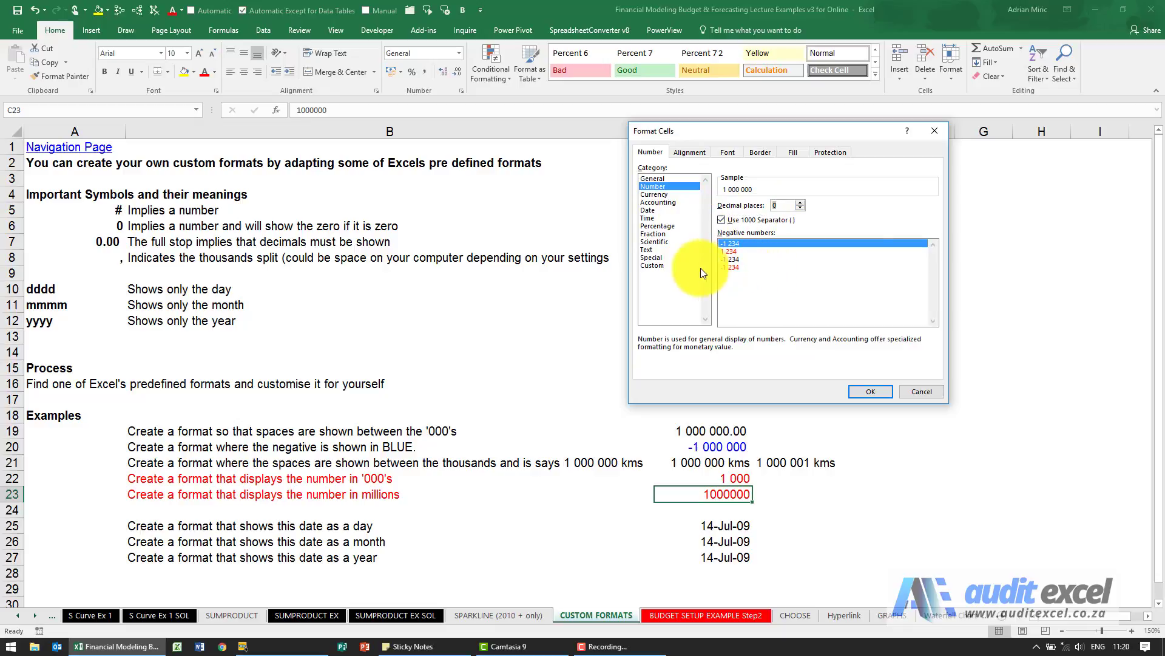
pyautogui.click(677, 265)
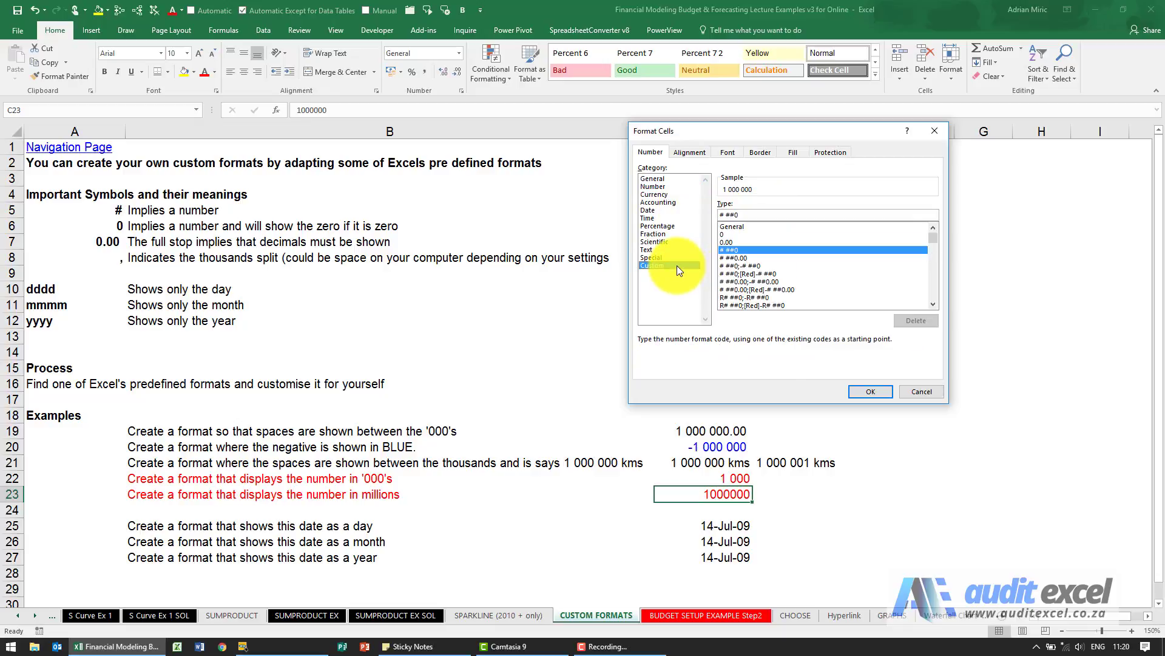
pyautogui.click(749, 217)
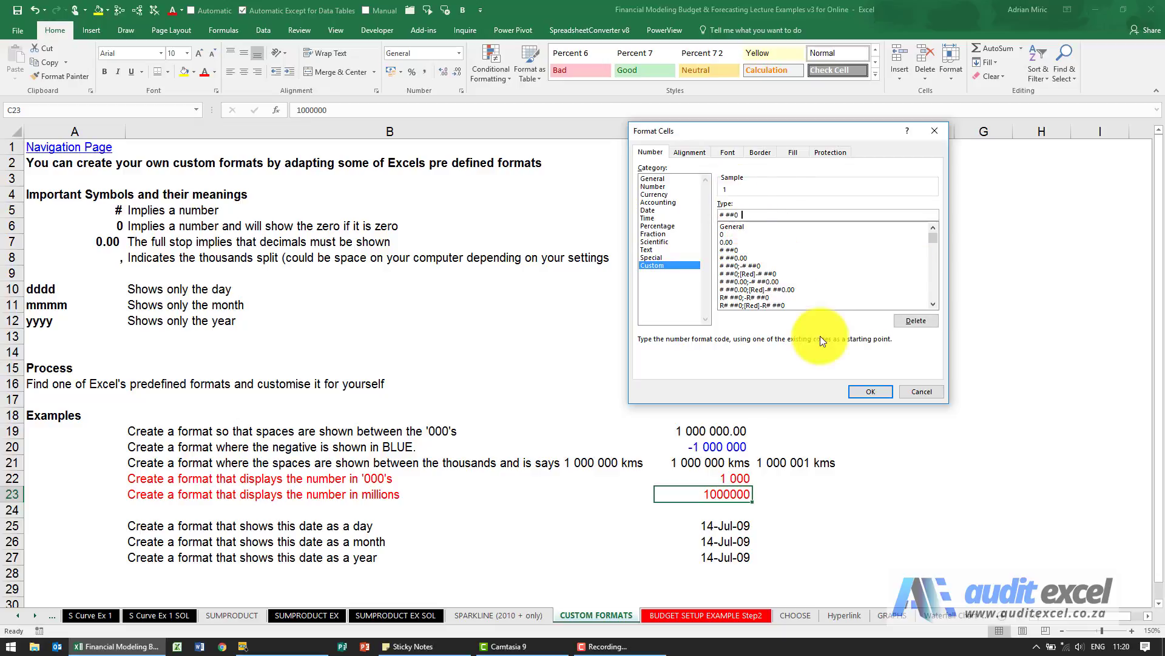
pyautogui.click(865, 391)
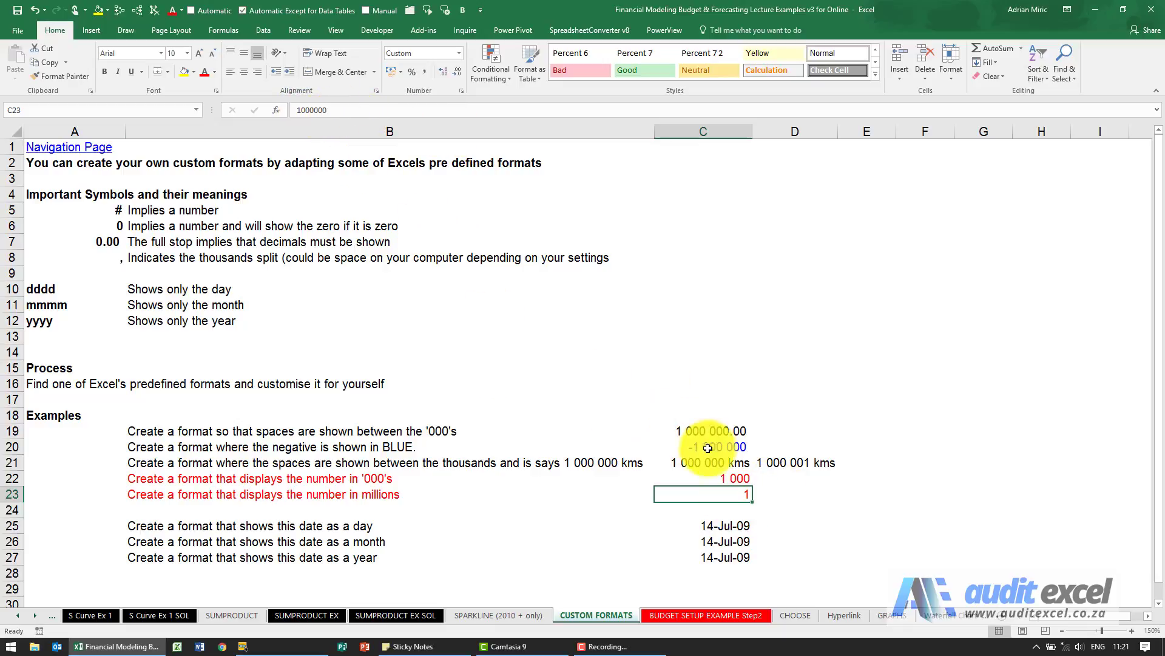
pyautogui.click(727, 475)
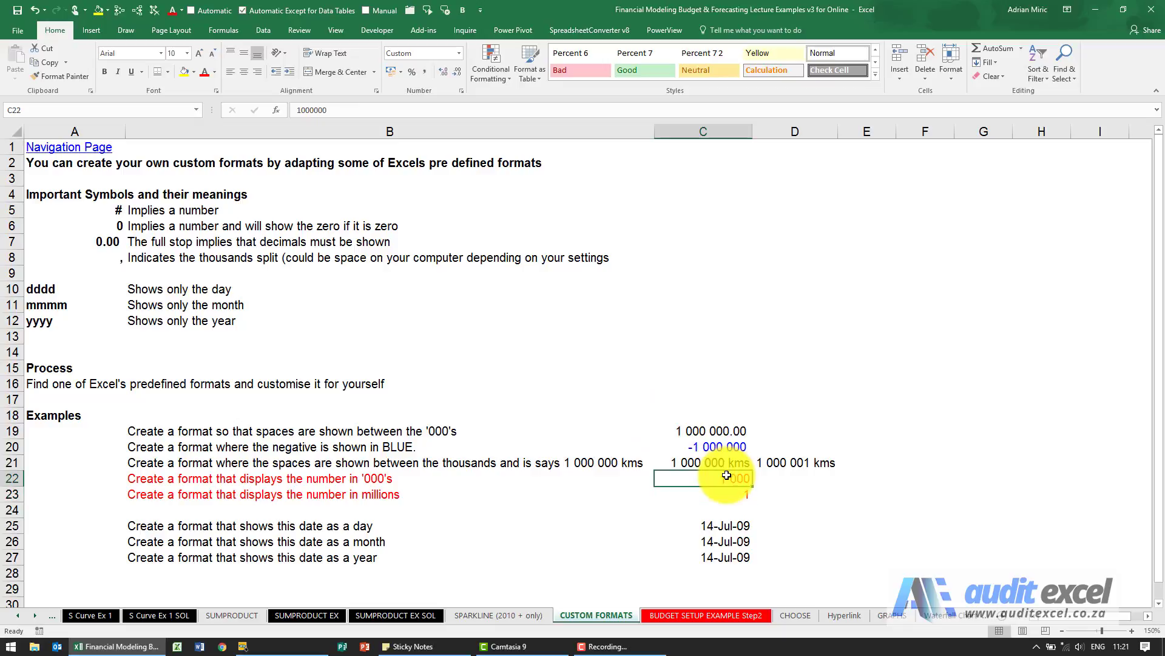